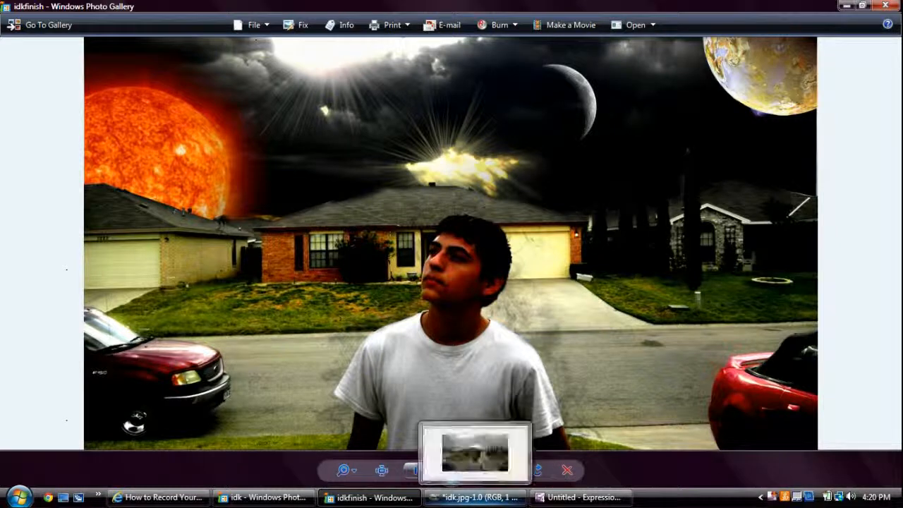
Switch to GIMP with the idk.jpg photo and activate the Free Select tool.
{"action": "left_click", "coordinate": [475, 498]}
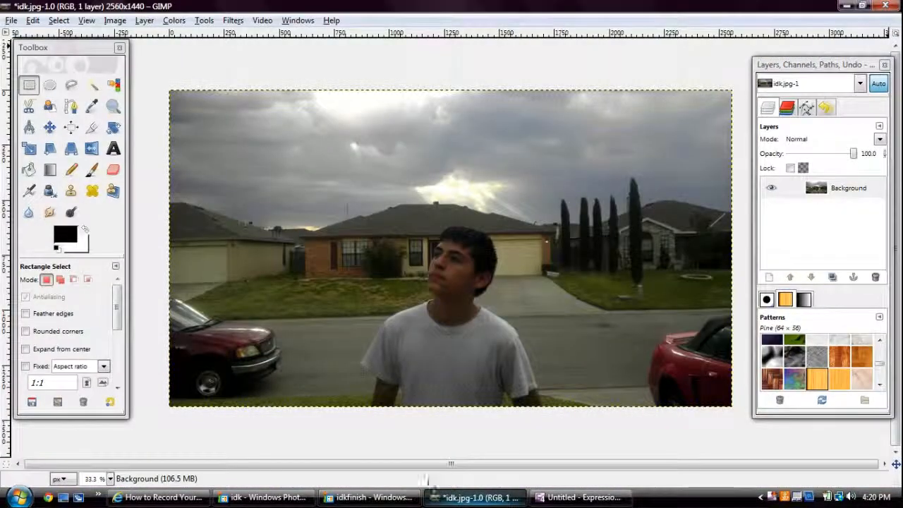
{"action": "left_click", "coordinate": [71, 87]}
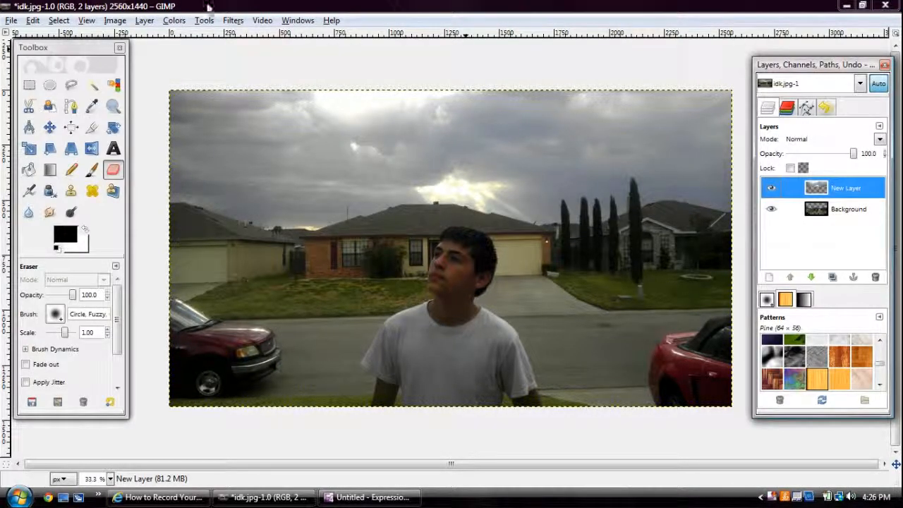
Darken the sky on New Layer with Curves, placing value-curve points at about x 148, y 0 and x 209, y 111.
{"action": "left_click", "coordinate": [172, 21]}
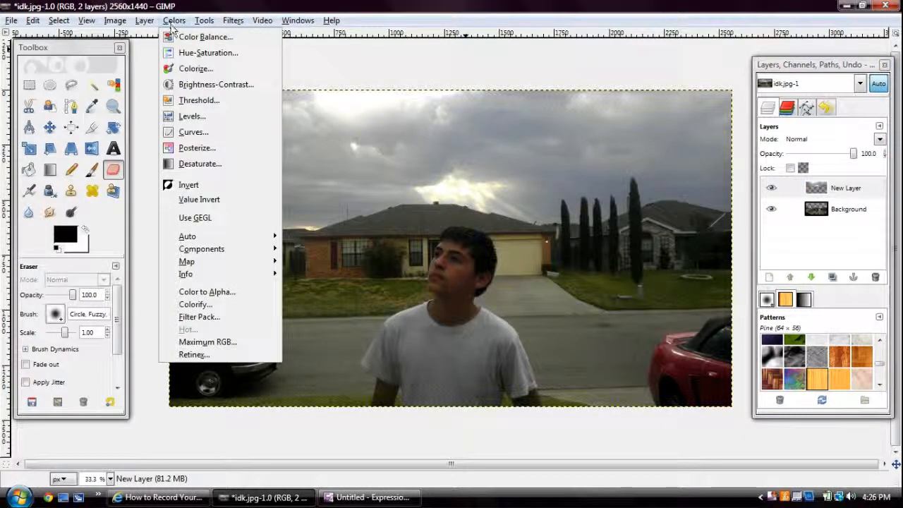
{"action": "left_click", "coordinate": [195, 132]}
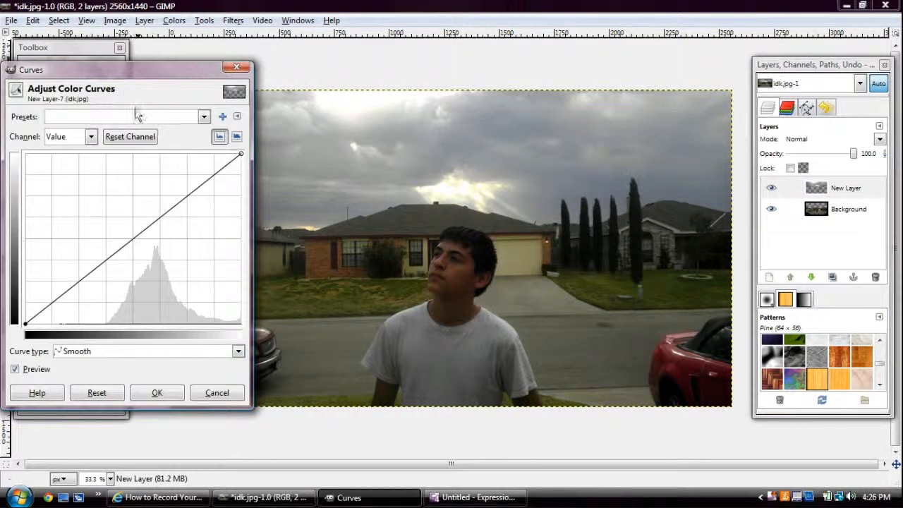
{"action": "left_click_drag", "start_coordinate": [128, 241], "coordinate": [151, 324]}
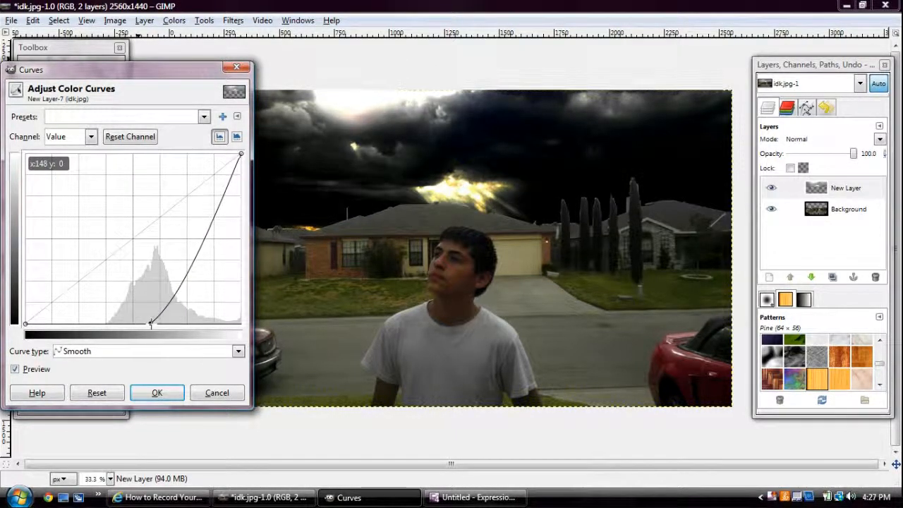
{"action": "mouse_move", "coordinate": [201, 243]}
{"action": "left_mouse_down"}
{"action": "mouse_move", "coordinate": [192, 240]}
{"action": "mouse_move", "coordinate": [202, 248]}
{"action": "left_mouse_up"}
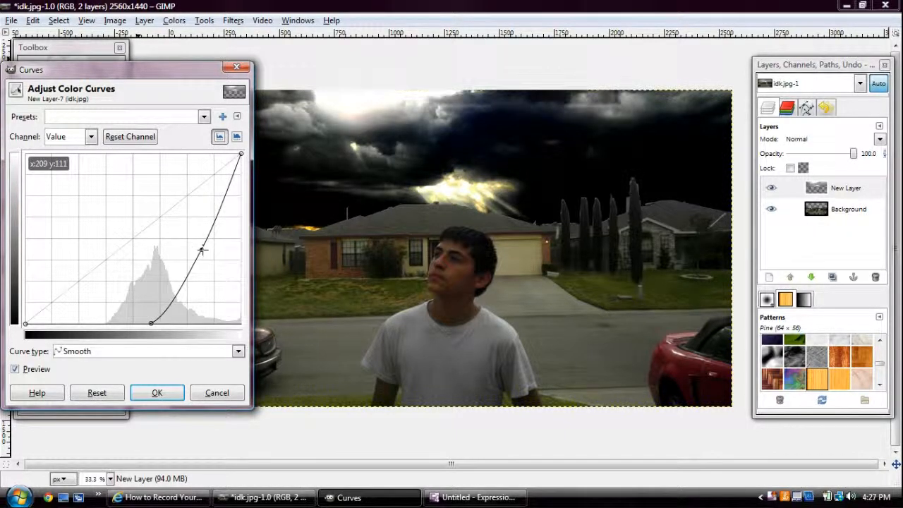
{"action": "left_click", "coordinate": [157, 394]}
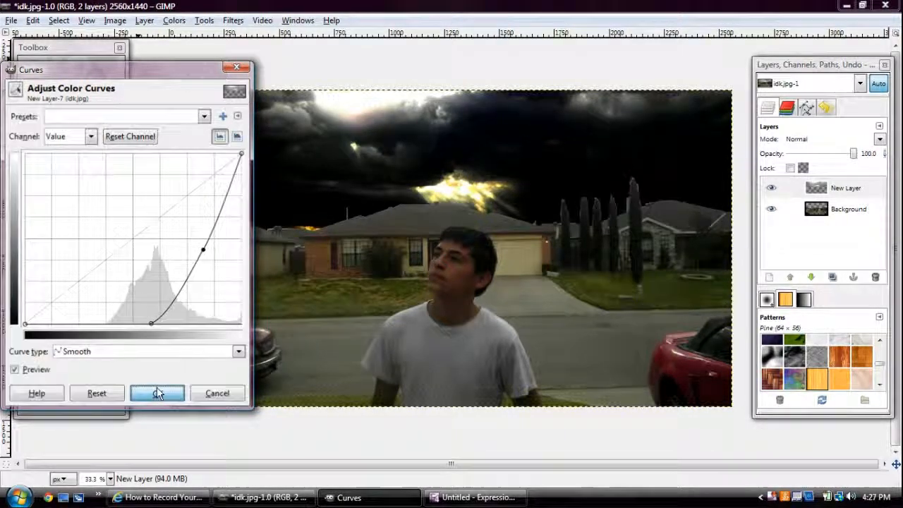
Adjust the Background layer with Brightness-Contrast, setting brightness to 13 and contrast to 35.
{"action": "left_click", "coordinate": [846, 211]}
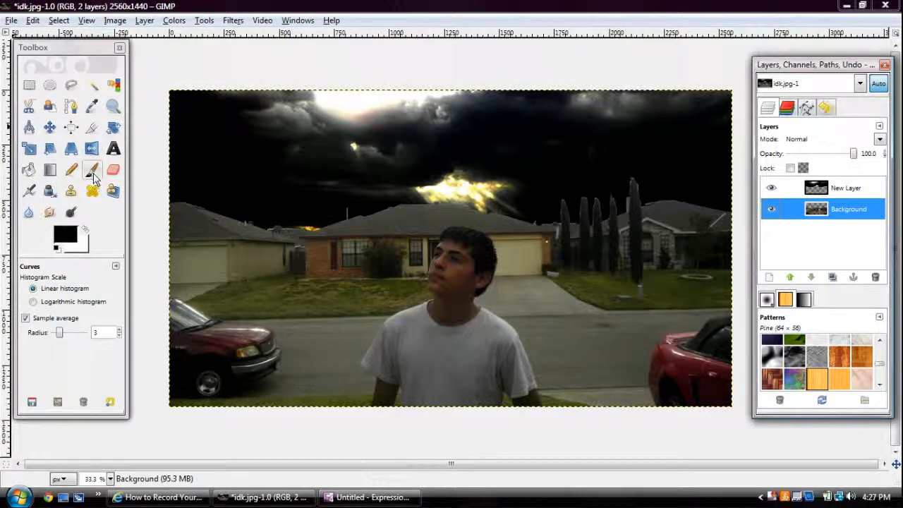
{"action": "left_click", "coordinate": [176, 21]}
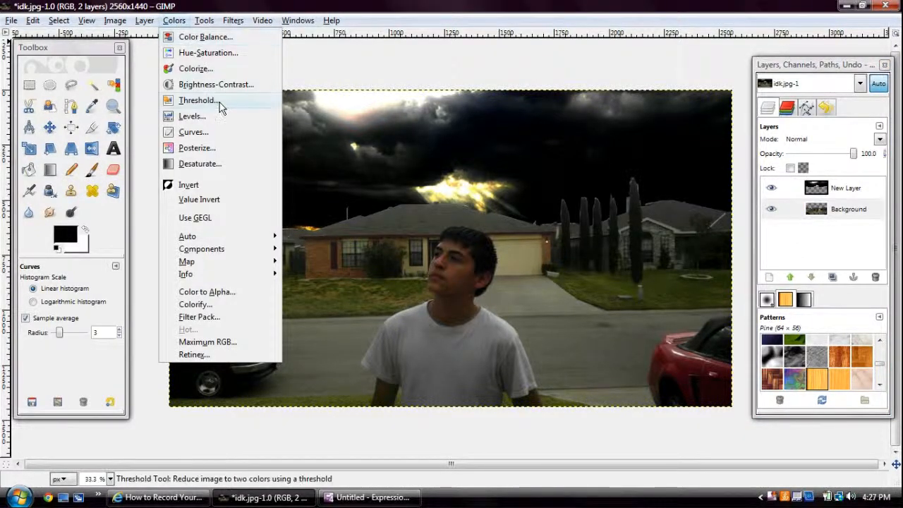
{"action": "left_click", "coordinate": [236, 84]}
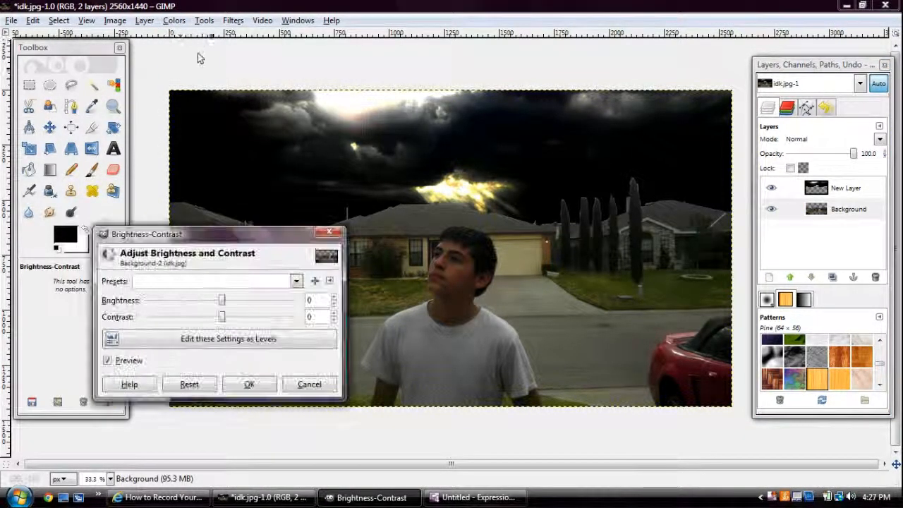
{"action": "left_click_drag", "start_coordinate": [221, 316], "coordinate": [235, 302]}
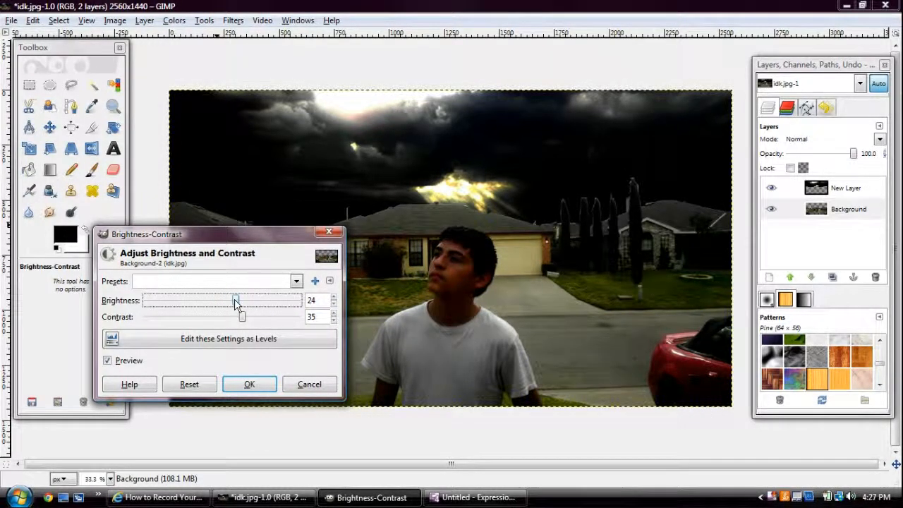
{"action": "left_click_drag", "start_coordinate": [233, 302], "coordinate": [228, 302]}
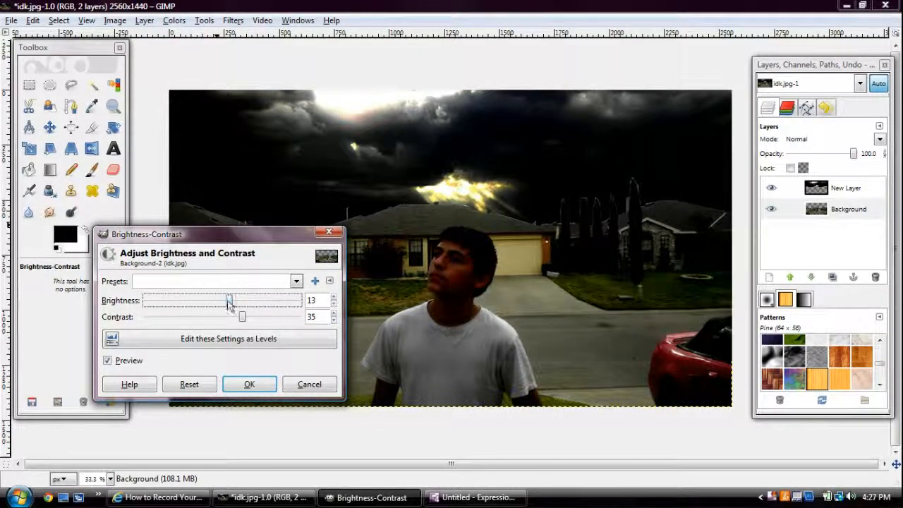
{"action": "left_click", "coordinate": [245, 382]}
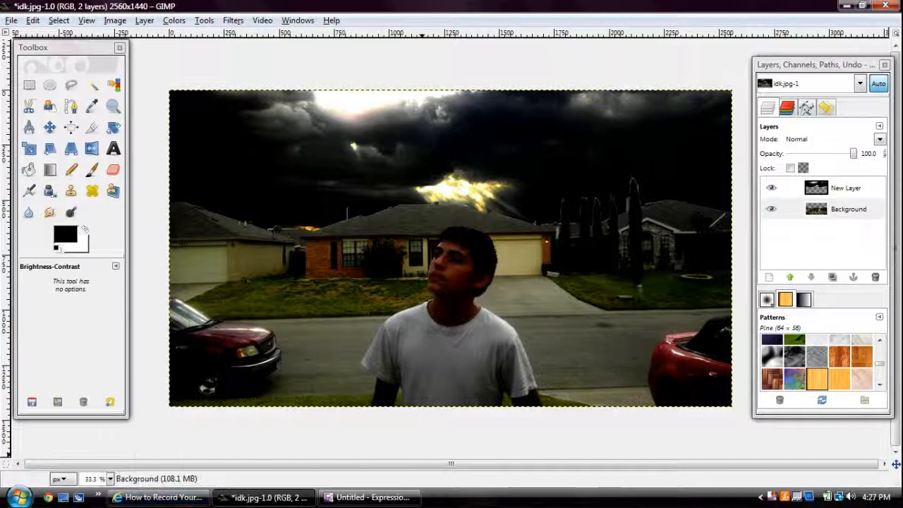
Open Internet Explorer, enter "planet" as the Google search and switch to image results.
{"action": "key", "text": "super"}
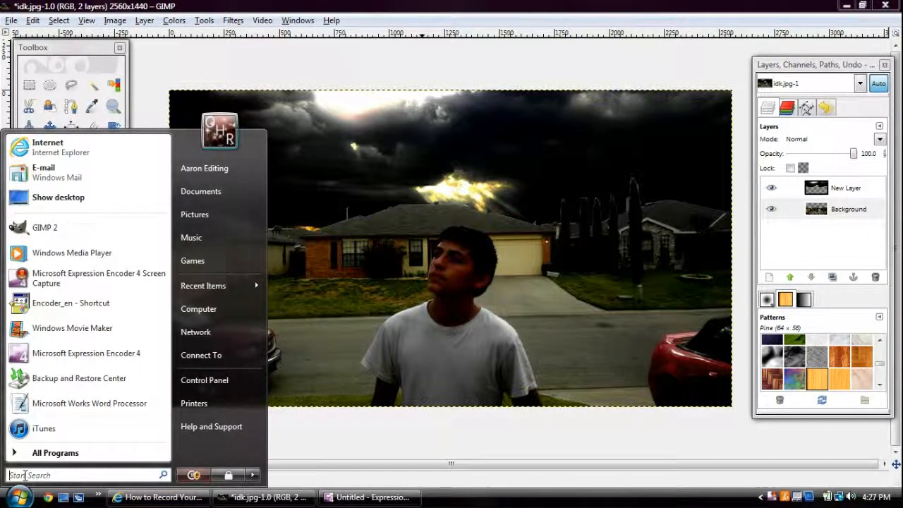
{"action": "left_click", "coordinate": [71, 148]}
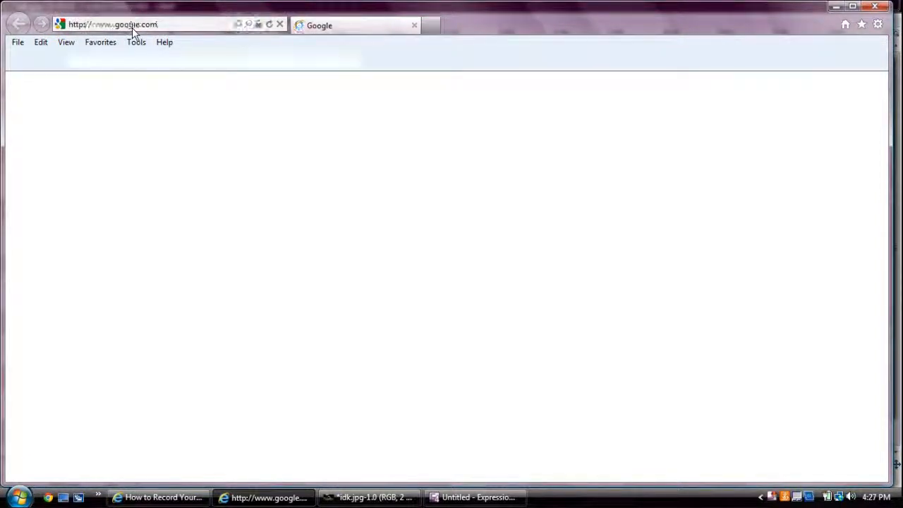
{"action": "left_click", "coordinate": [132, 27]}
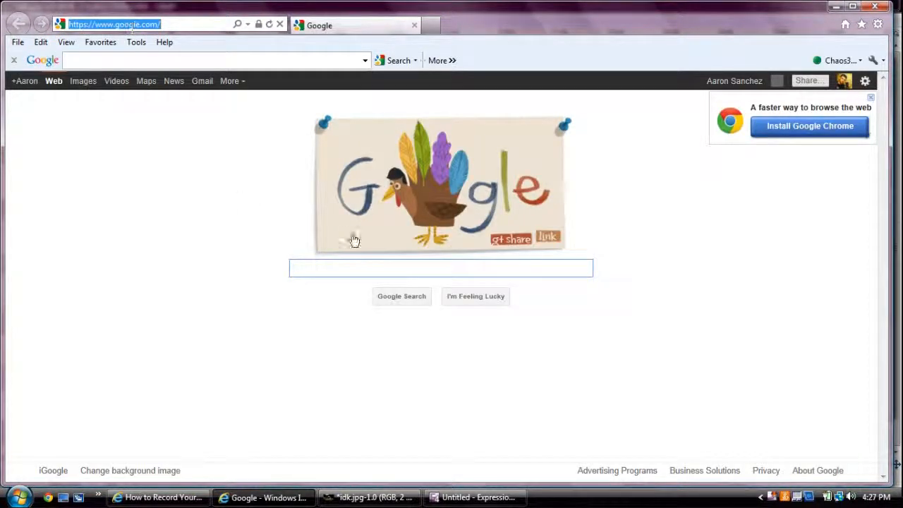
{"action": "left_click", "coordinate": [358, 270]}
{"action": "type", "text": "planet"}
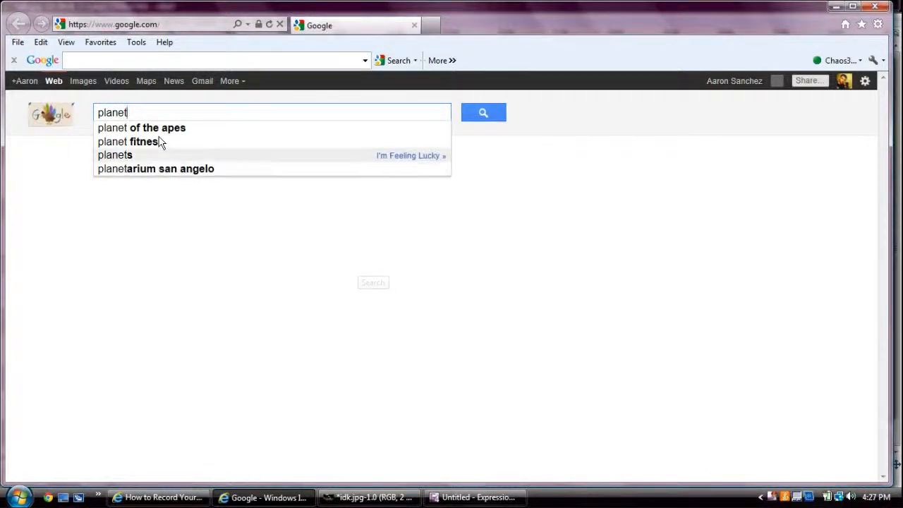
{"action": "left_click", "coordinate": [75, 82]}
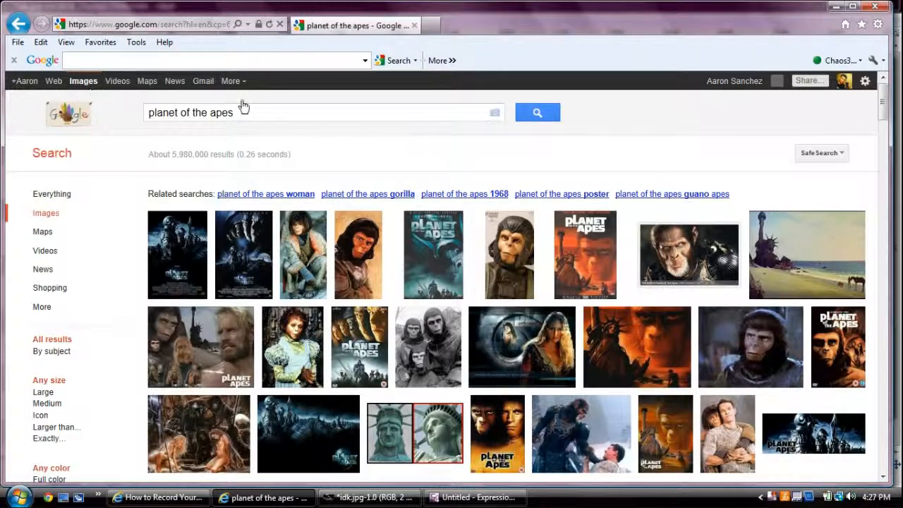
Replace the Google image search with "planet venus".
{"action": "scroll", "coordinate": [251, 137], "scroll_direction": "down", "scroll_amount": 3}
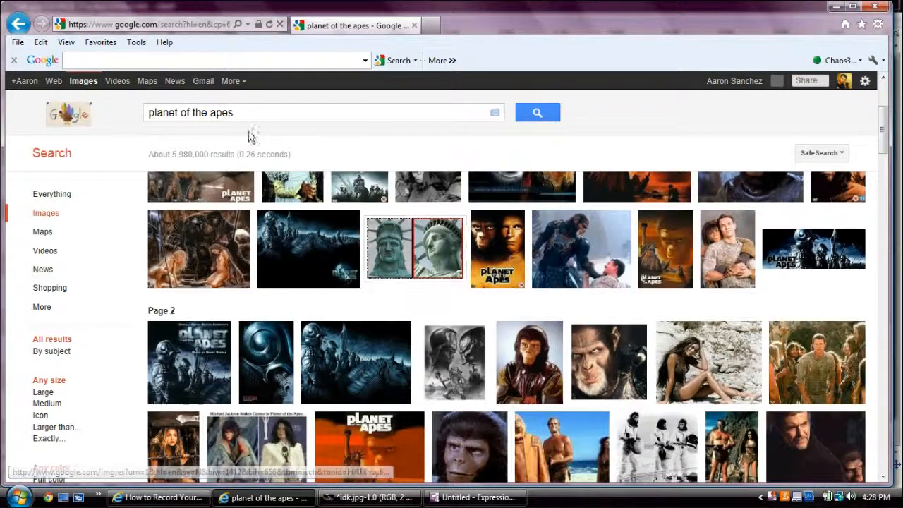
{"action": "left_click_drag", "start_coordinate": [246, 111], "coordinate": [123, 107]}
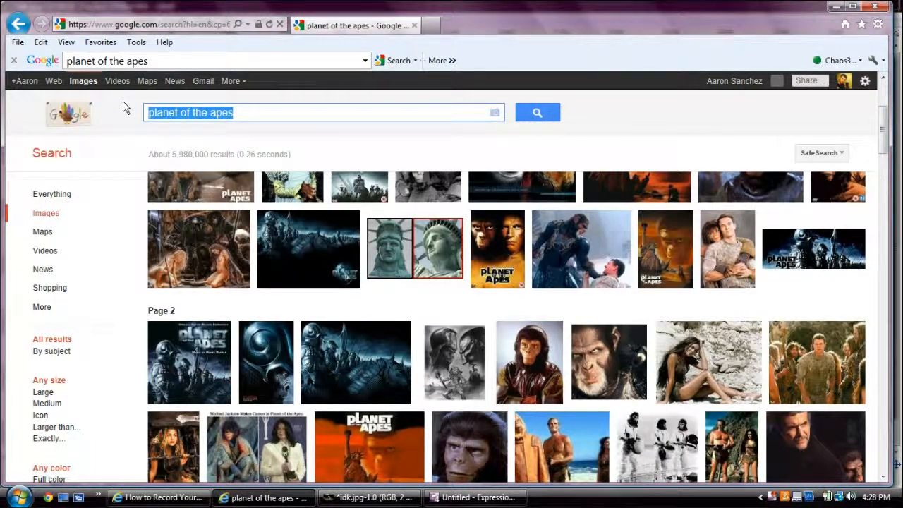
{"action": "type", "text": "pl"}
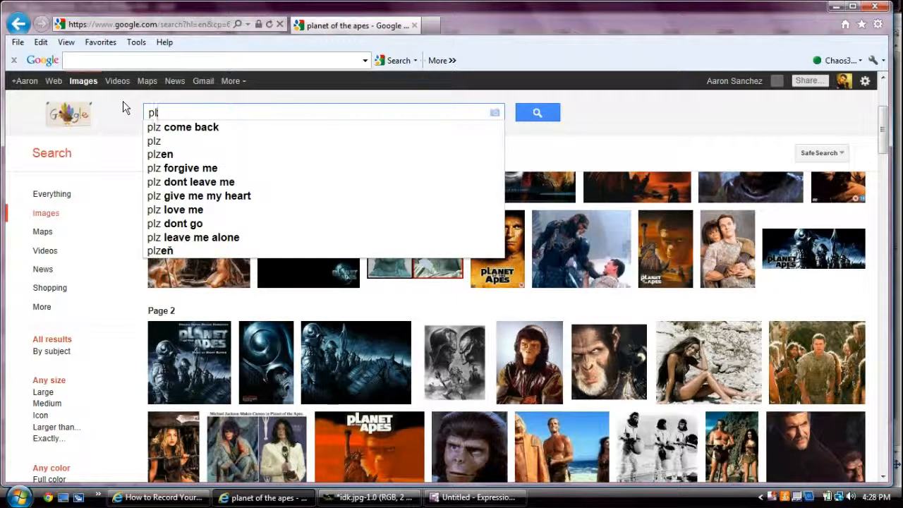
{"action": "type", "text": "zanet"}
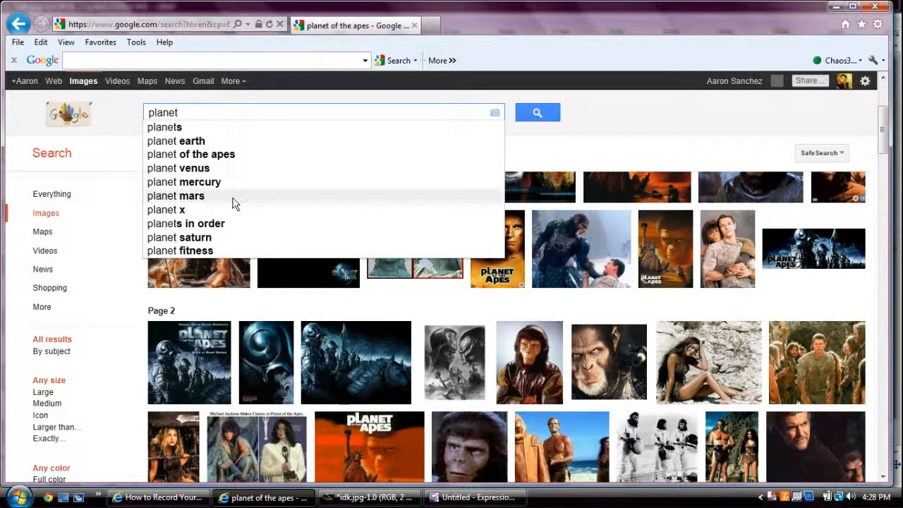
{"action": "left_click", "coordinate": [206, 175]}
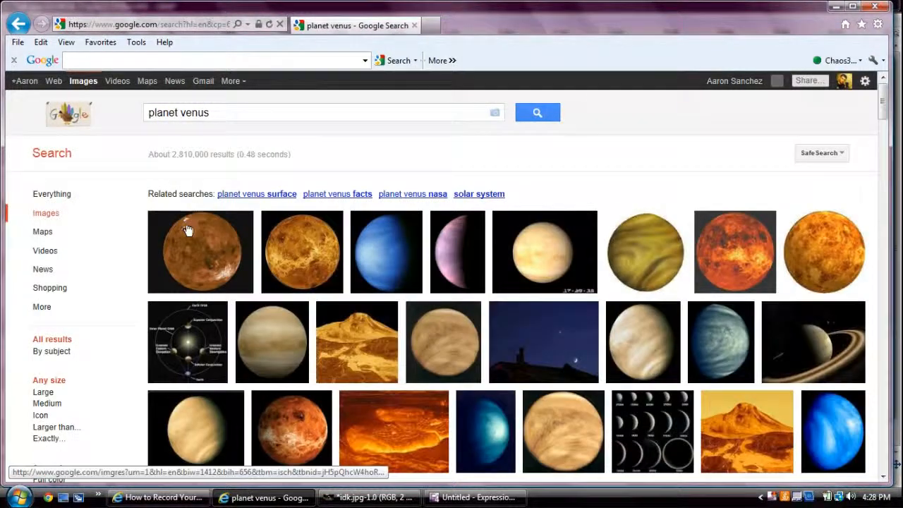
Open the 420 × 320 Venus picture -venus-b.jpg from planetsforkids.org and copy the image.
{"action": "mouse_move", "coordinate": [396, 260]}
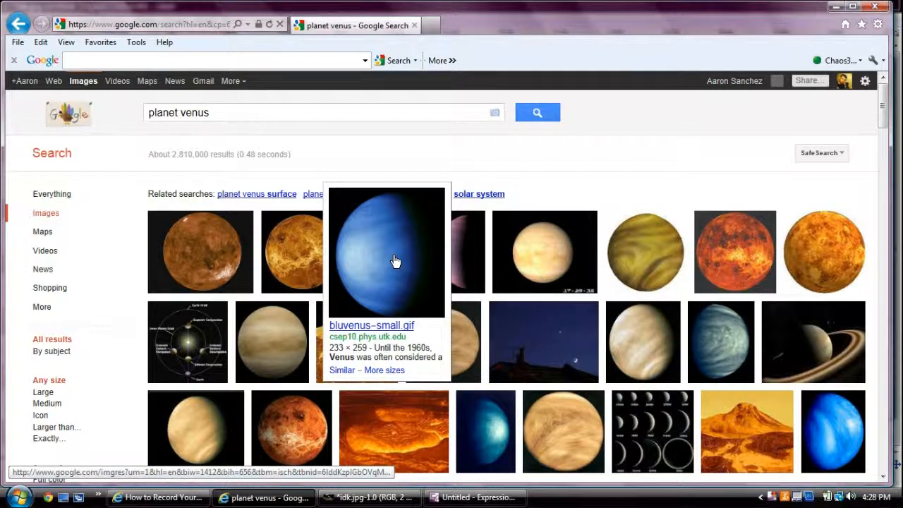
{"action": "scroll", "coordinate": [396, 262], "scroll_direction": "down", "scroll_amount": 1}
{"action": "mouse_move", "coordinate": [206, 380]}
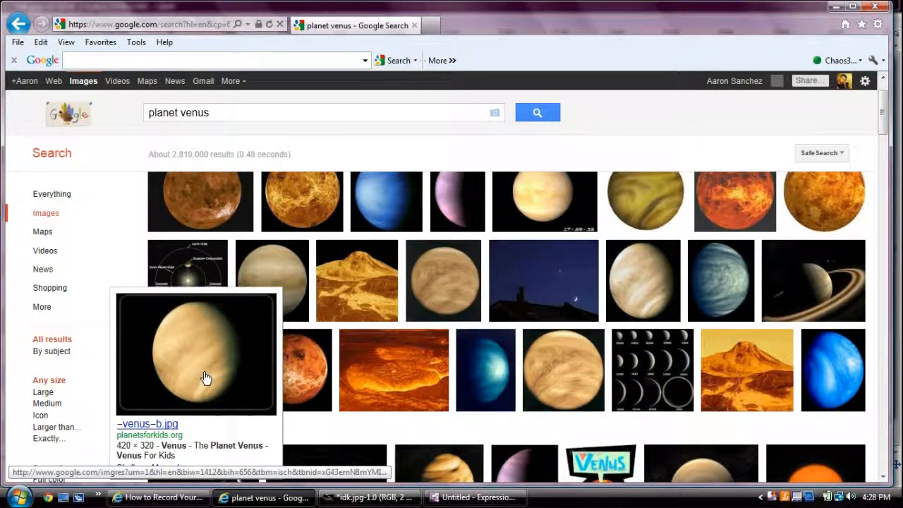
{"action": "scroll", "coordinate": [206, 378], "scroll_direction": "down", "scroll_amount": 1}
{"action": "mouse_move", "coordinate": [195, 321]}
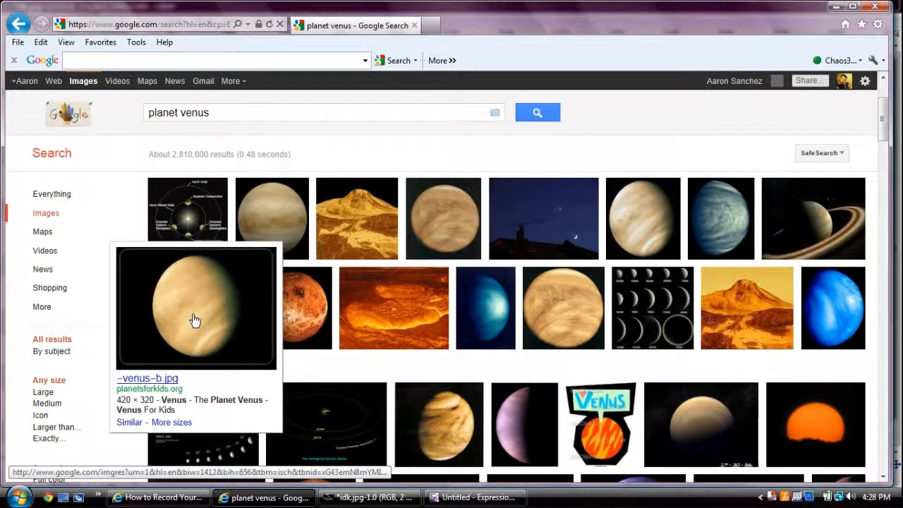
{"action": "left_click", "coordinate": [195, 321]}
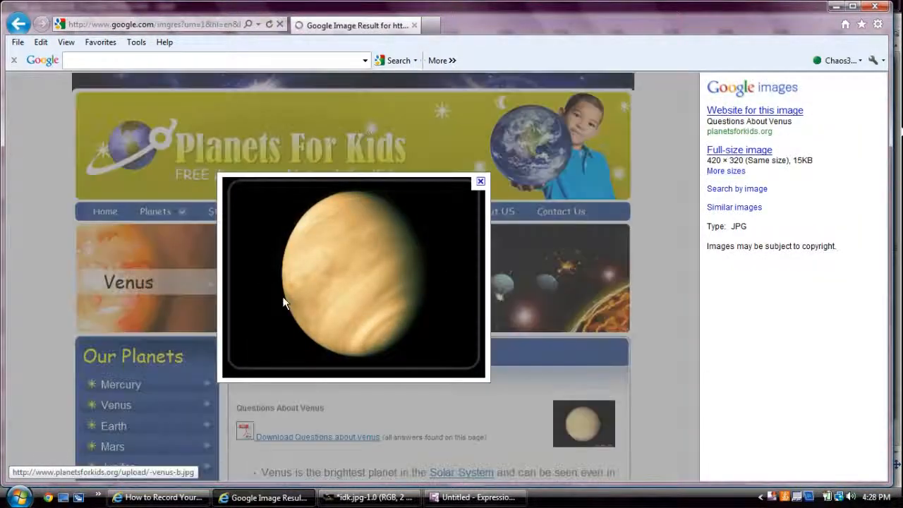
{"action": "right_click", "coordinate": [298, 298]}
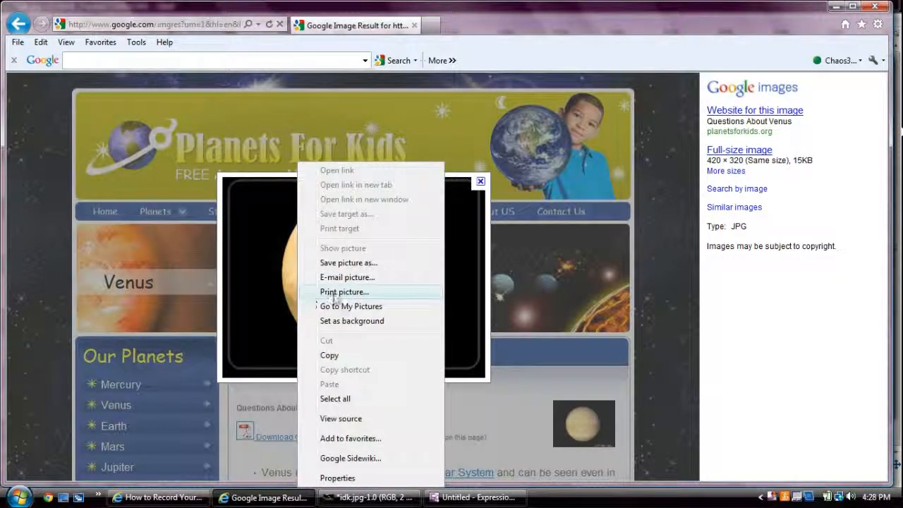
{"action": "left_click", "coordinate": [347, 356]}
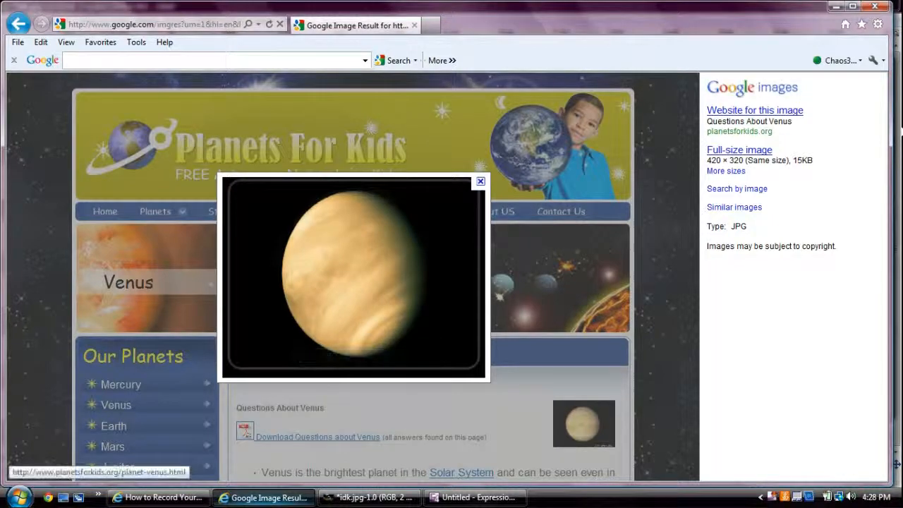
Return to GIMP and paste the copied Venus picture into idk.jpg as a new layer.
{"action": "left_click", "coordinate": [404, 498]}
{"action": "left_click", "coordinate": [117, 22]}
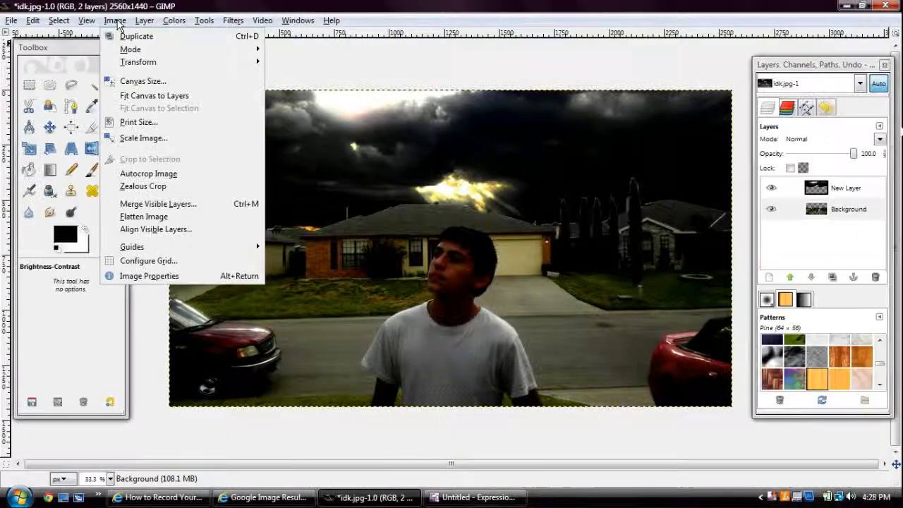
{"action": "left_click", "coordinate": [278, 156]}
{"action": "right_click", "coordinate": [307, 184]}
{"action": "mouse_move", "coordinate": [352, 204]}
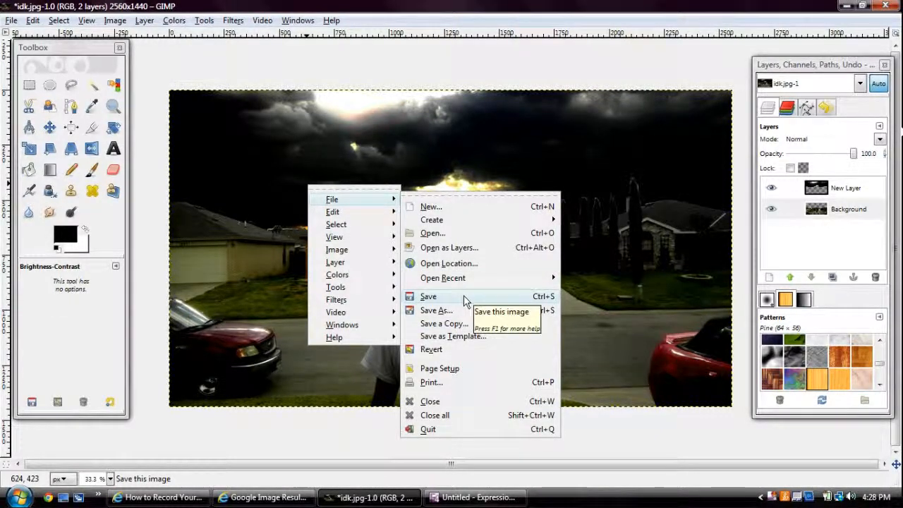
{"action": "mouse_move", "coordinate": [377, 221]}
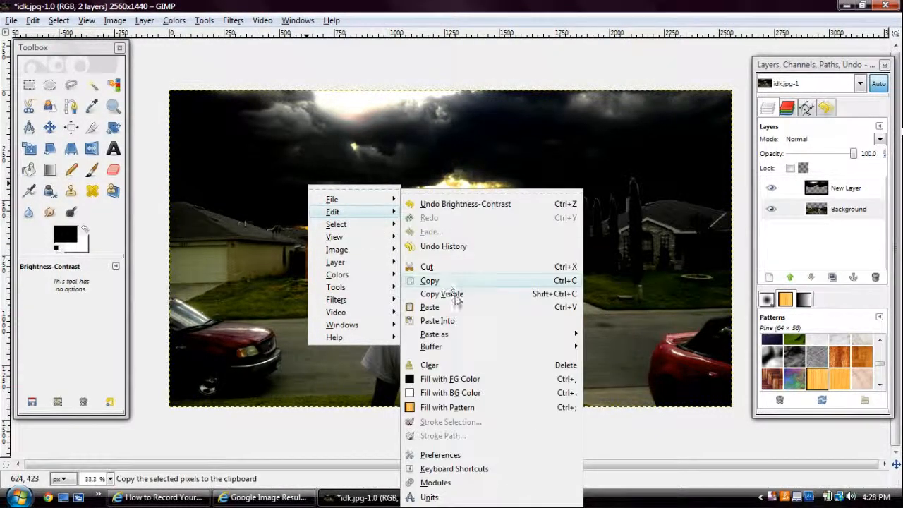
{"action": "mouse_move", "coordinate": [549, 343]}
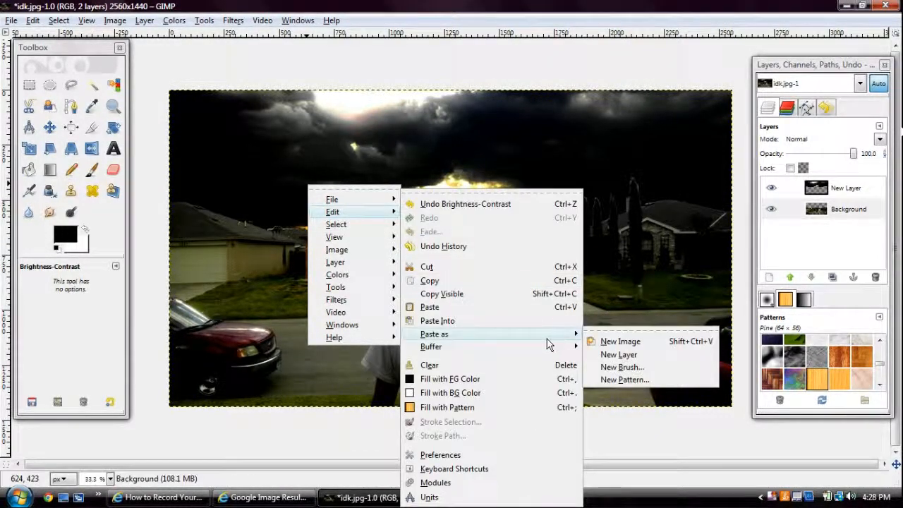
{"action": "left_click", "coordinate": [634, 360]}
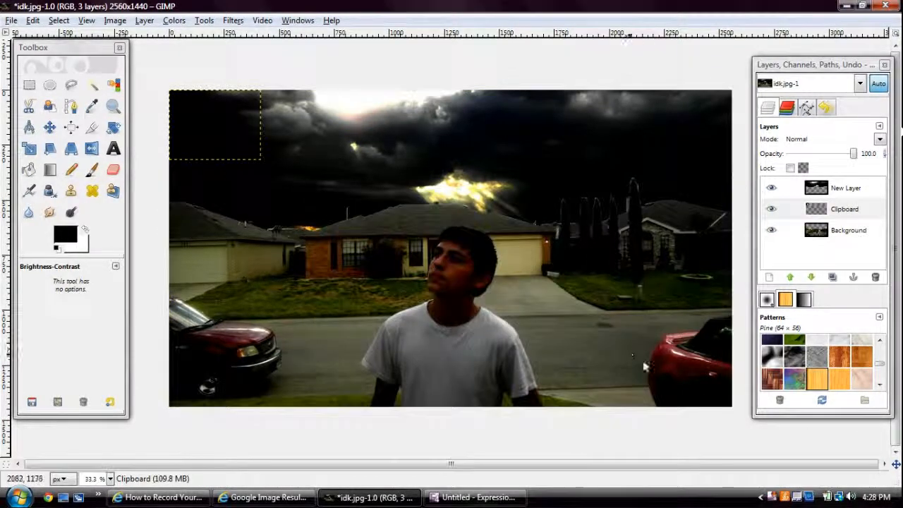
Raise the pasted Venus layer to the top of the layer stack and scale it to about 990 × 671 pixels.
{"action": "left_click_drag", "start_coordinate": [819, 209], "coordinate": [828, 187]}
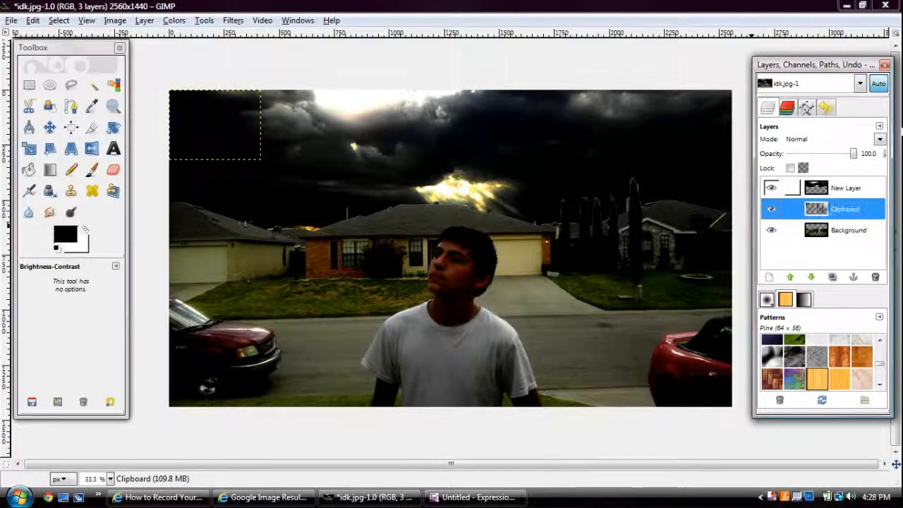
{"action": "left_click", "coordinate": [791, 278]}
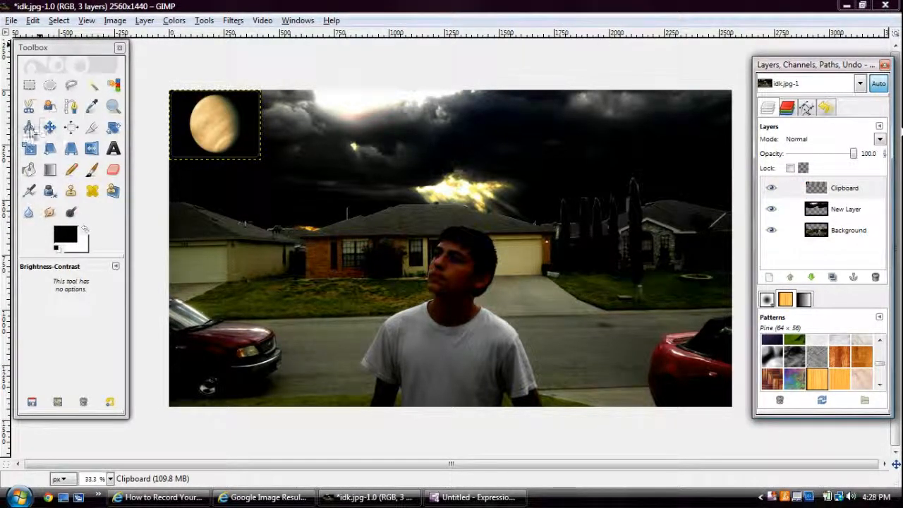
{"action": "left_click", "coordinate": [33, 154]}
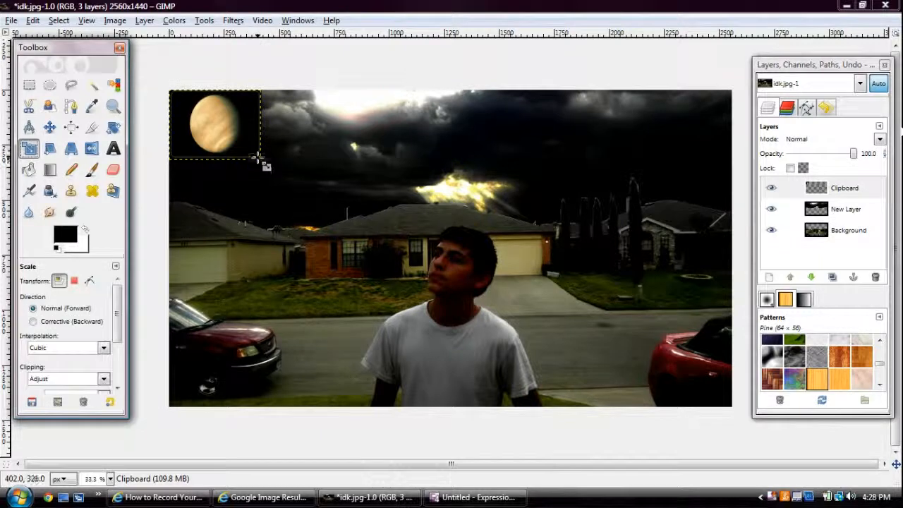
{"action": "left_click", "coordinate": [261, 161]}
{"action": "left_click_drag", "start_coordinate": [230, 67], "coordinate": [285, 241]}
{"action": "left_click_drag", "start_coordinate": [262, 162], "coordinate": [387, 237]}
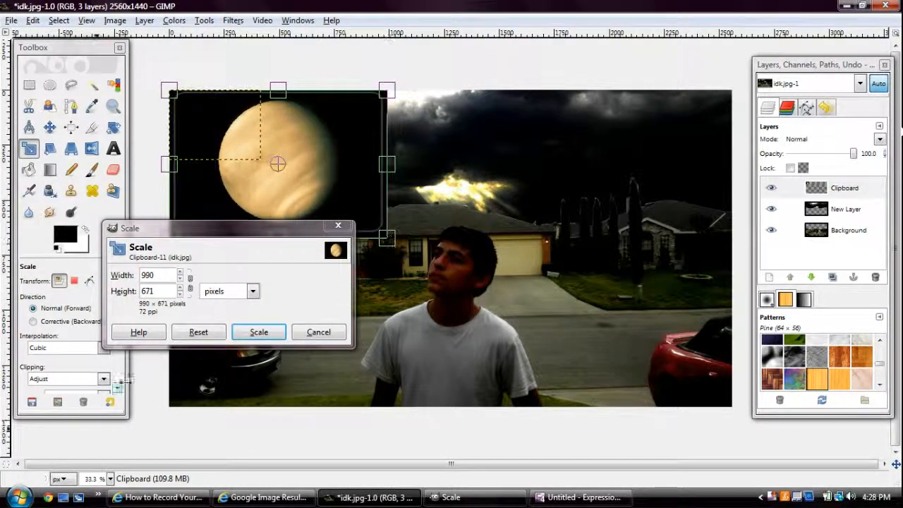
{"action": "left_click", "coordinate": [260, 333]}
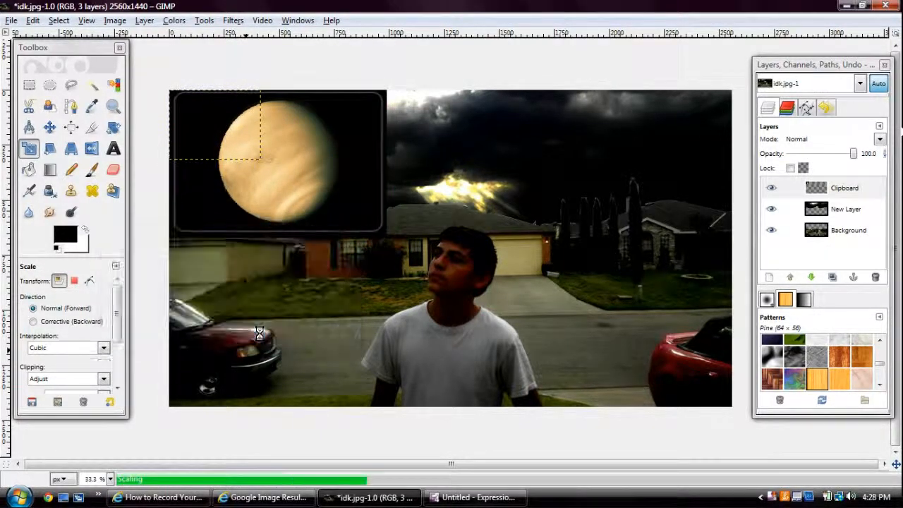
Make the black background of the Venus layer transparent with Color to Alpha, using black (000000).
{"action": "left_click", "coordinate": [174, 20]}
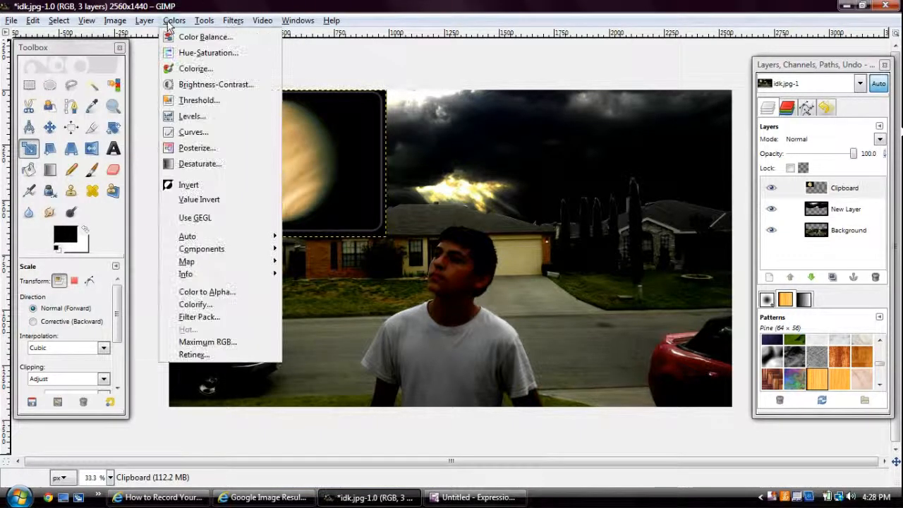
{"action": "left_click", "coordinate": [226, 292]}
{"action": "left_click_drag", "start_coordinate": [111, 44], "coordinate": [120, 164]}
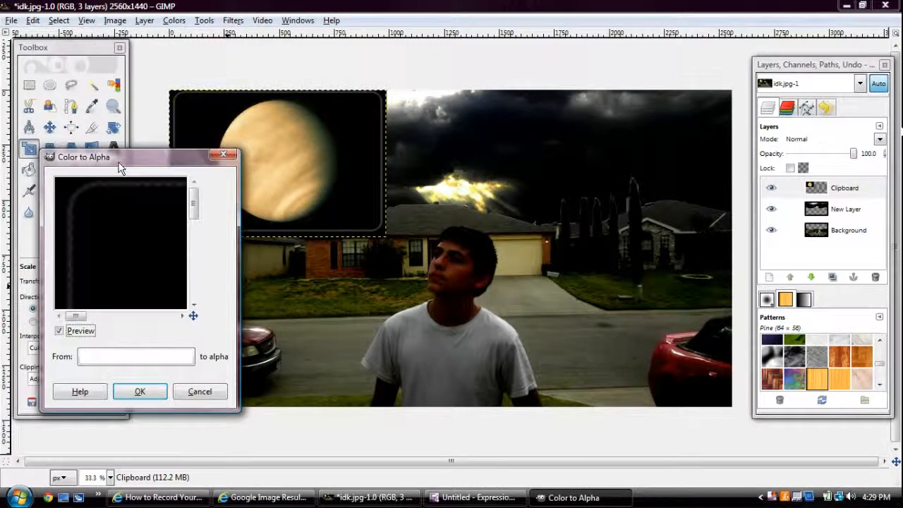
{"action": "left_click", "coordinate": [148, 357]}
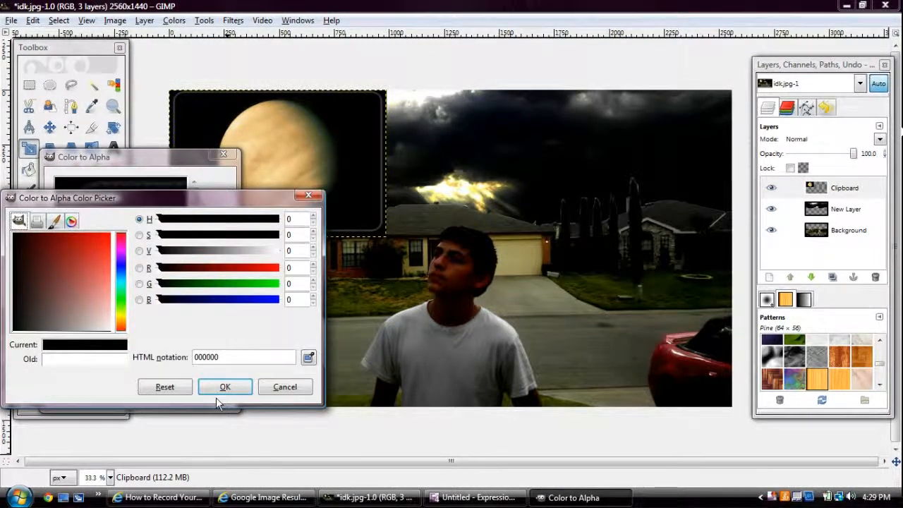
{"action": "left_click", "coordinate": [222, 393]}
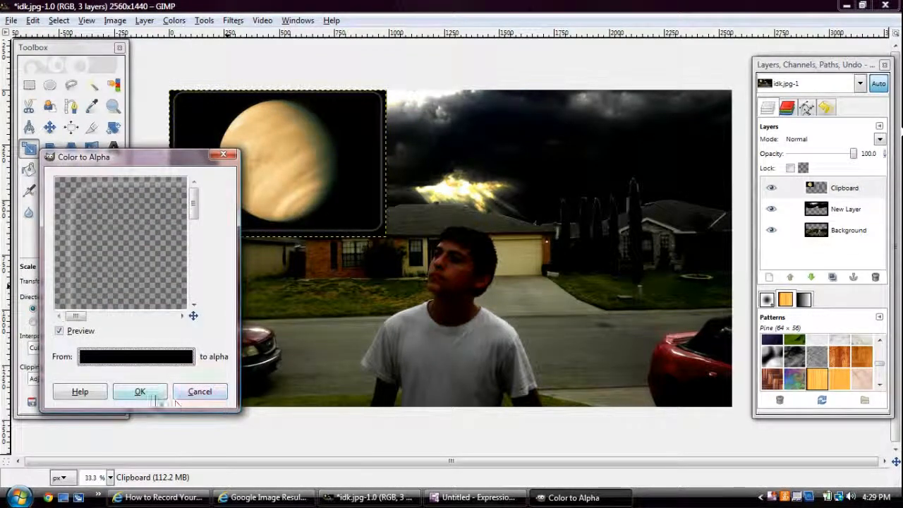
{"action": "left_click", "coordinate": [140, 393]}
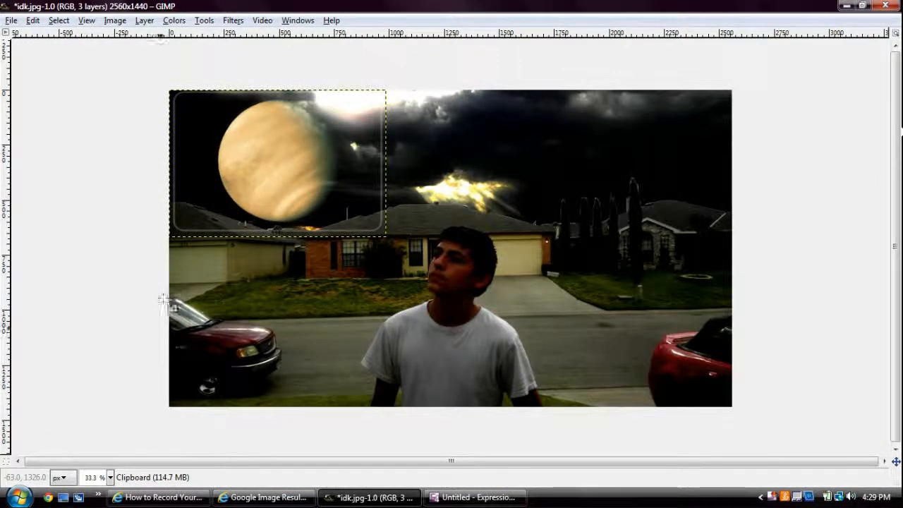
Erase the leftover rounded frame around Venus on the Clipboard layer with the Eraser.
{"action": "left_click", "coordinate": [56, 21]}
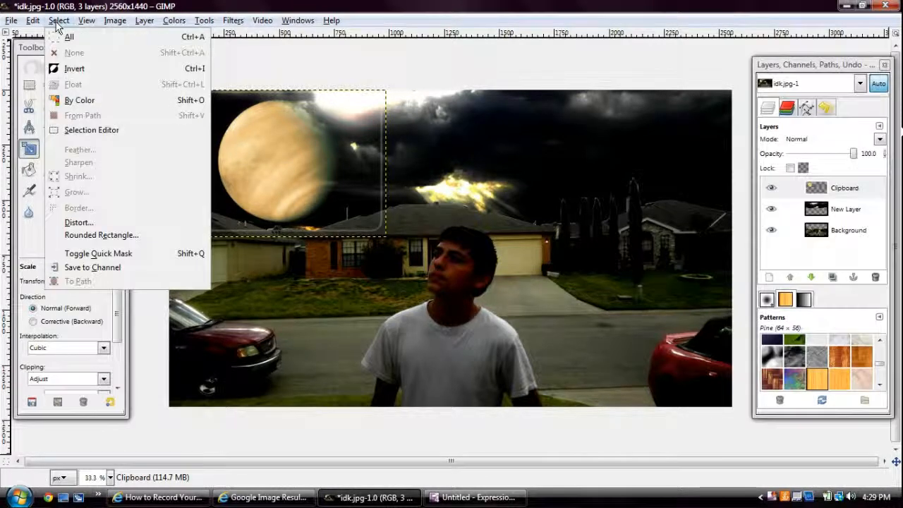
{"action": "left_click", "coordinate": [56, 21]}
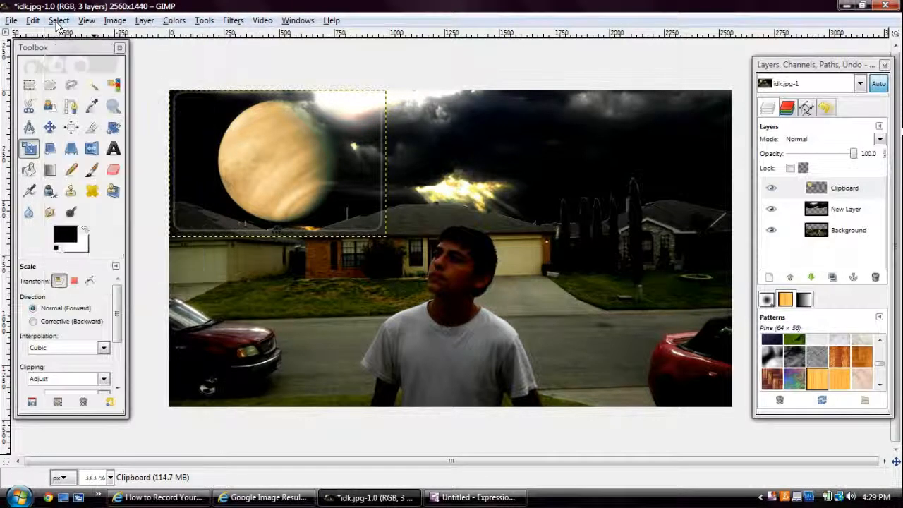
{"action": "left_click", "coordinate": [113, 169]}
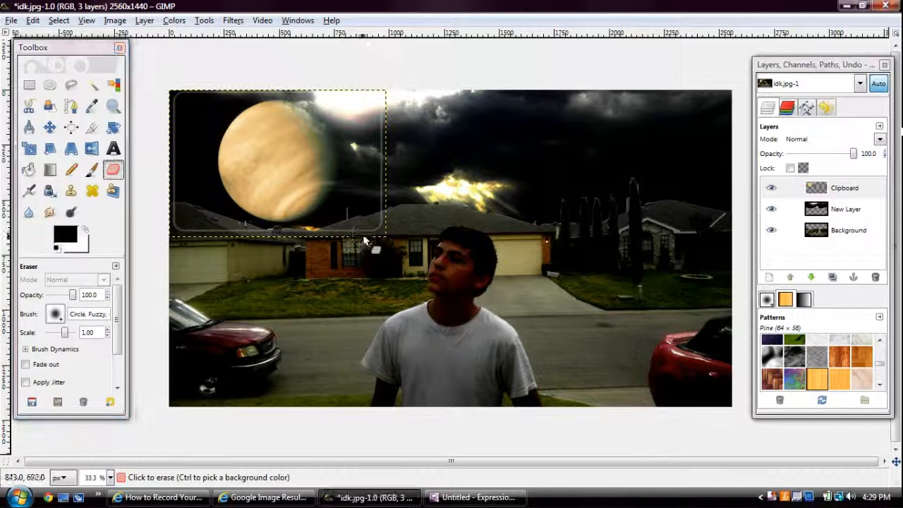
{"action": "mouse_move", "coordinate": [381, 187]}
{"action": "left_mouse_down"}
{"action": "mouse_move", "coordinate": [374, 98]}
{"action": "mouse_move", "coordinate": [383, 103]}
{"action": "mouse_move", "coordinate": [286, 86]}
{"action": "mouse_move", "coordinate": [175, 102]}
{"action": "mouse_move", "coordinate": [167, 187]}
{"action": "mouse_move", "coordinate": [179, 145]}
{"action": "left_mouse_up"}
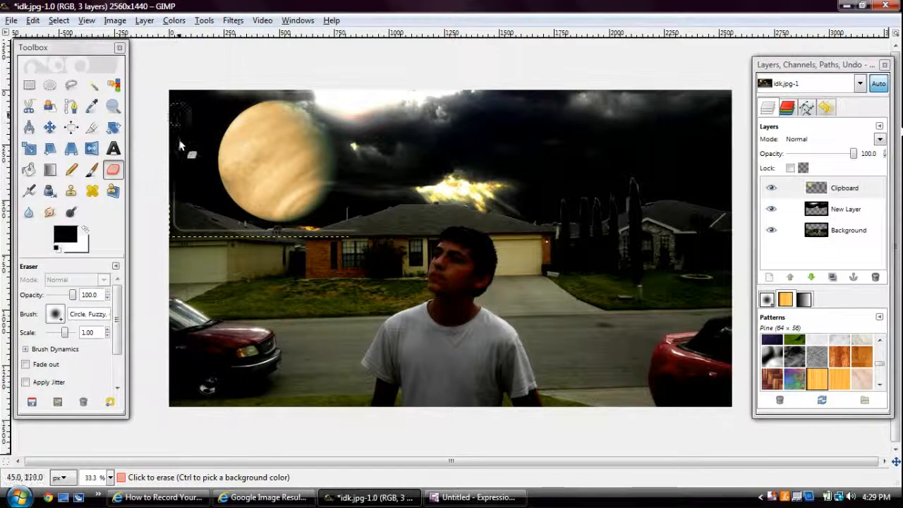
{"action": "left_click_drag", "start_coordinate": [237, 235], "coordinate": [280, 240]}
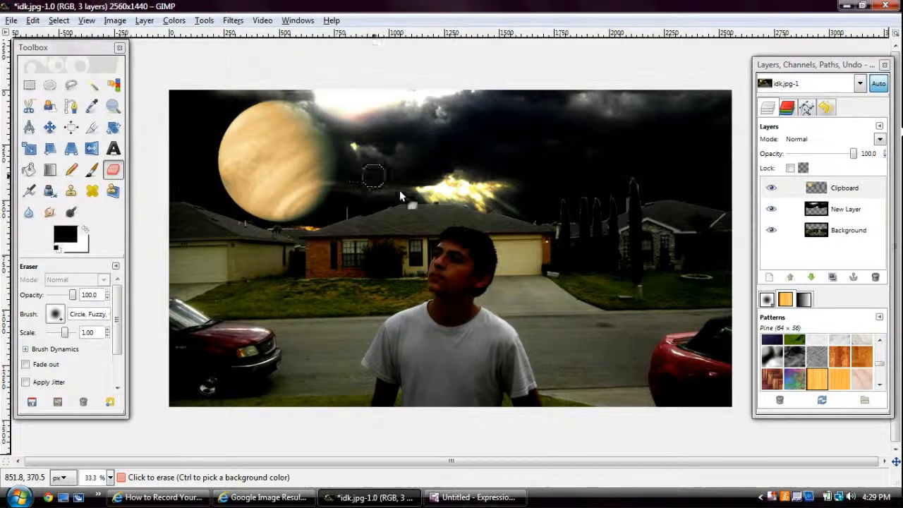
Place the Clipboard layer between Background and New Layer, and move Venus behind the tall trees on the right of the photo.
{"action": "left_click", "coordinate": [50, 128]}
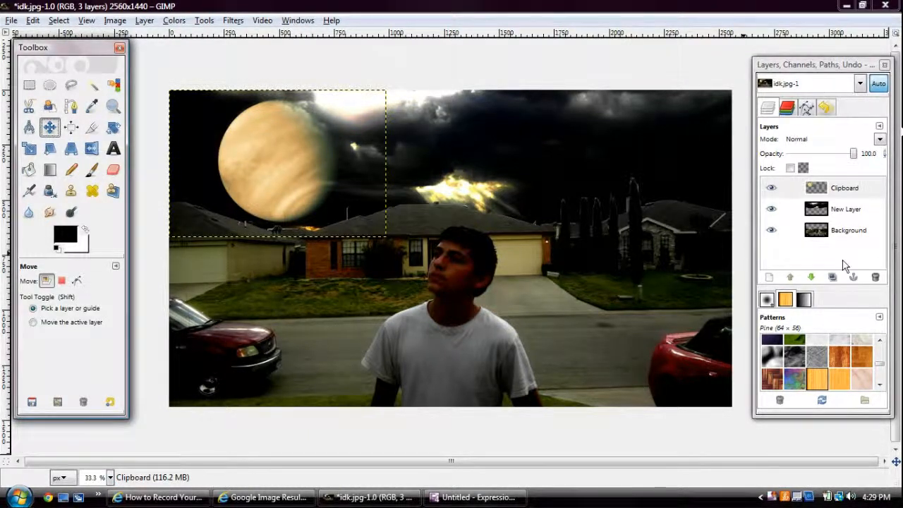
{"action": "left_click_drag", "start_coordinate": [225, 170], "coordinate": [701, 154]}
{"action": "left_click_drag", "start_coordinate": [828, 236], "coordinate": [820, 210]}
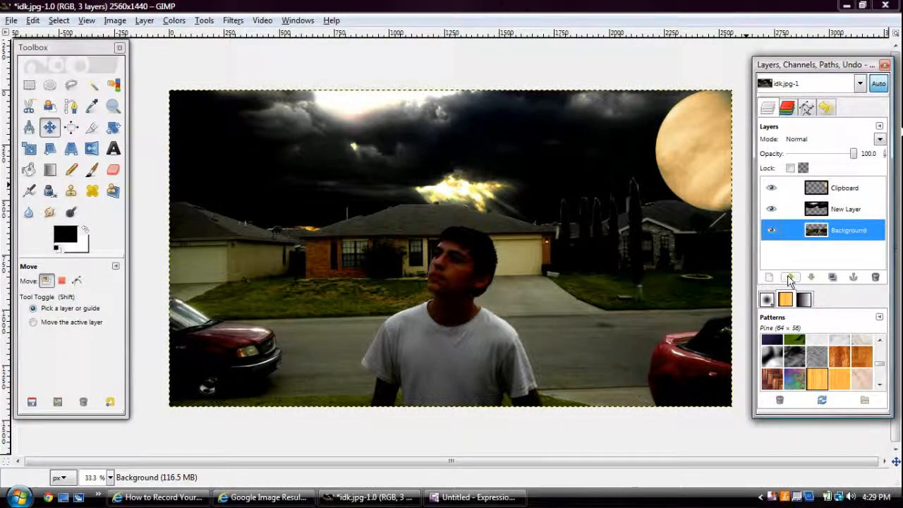
{"action": "left_click", "coordinate": [789, 277]}
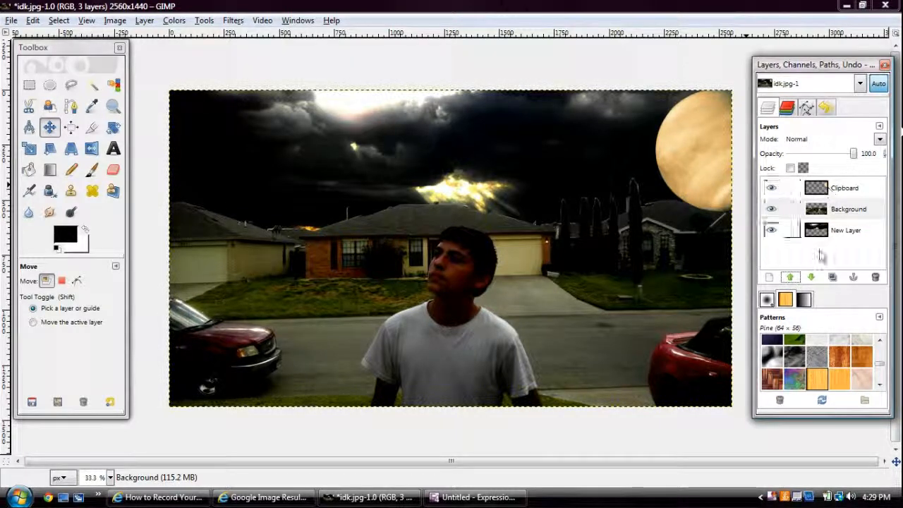
{"action": "left_click", "coordinate": [837, 192]}
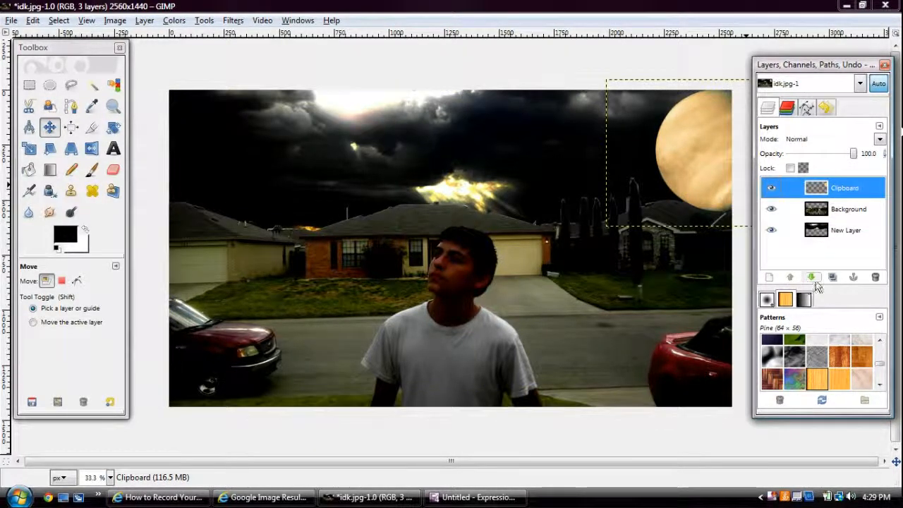
{"action": "left_click", "coordinate": [811, 276]}
{"action": "left_click_drag", "start_coordinate": [698, 175], "coordinate": [588, 219]}
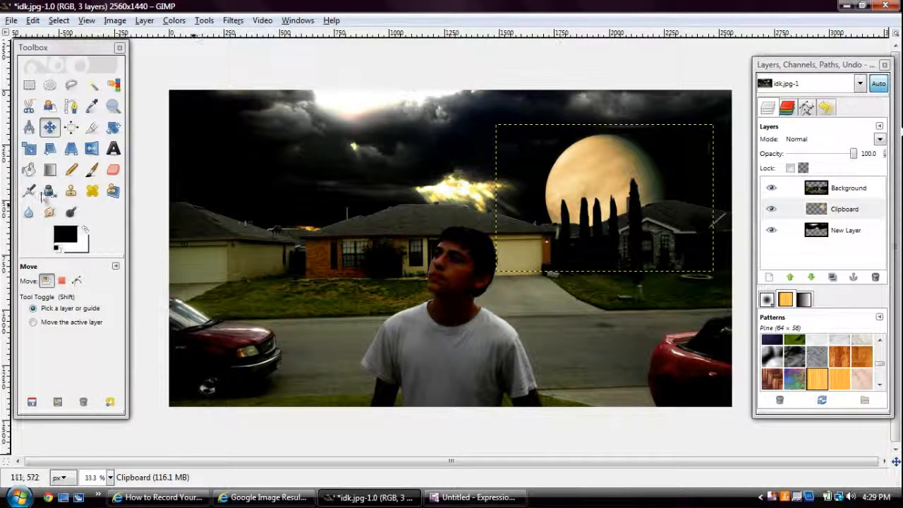
Scale the Venus layer down slightly, to about 909 pixels wide.
{"action": "left_click", "coordinate": [29, 149]}
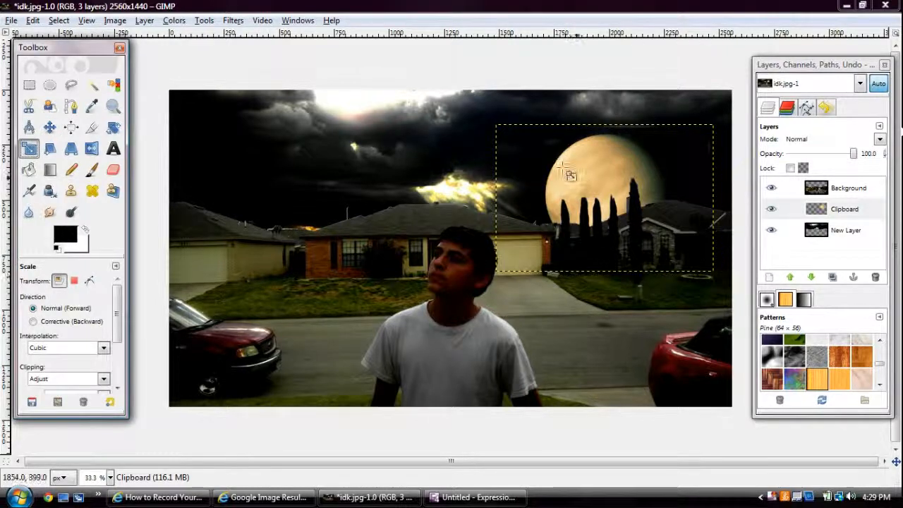
{"action": "left_click_drag", "start_coordinate": [531, 155], "coordinate": [540, 172]}
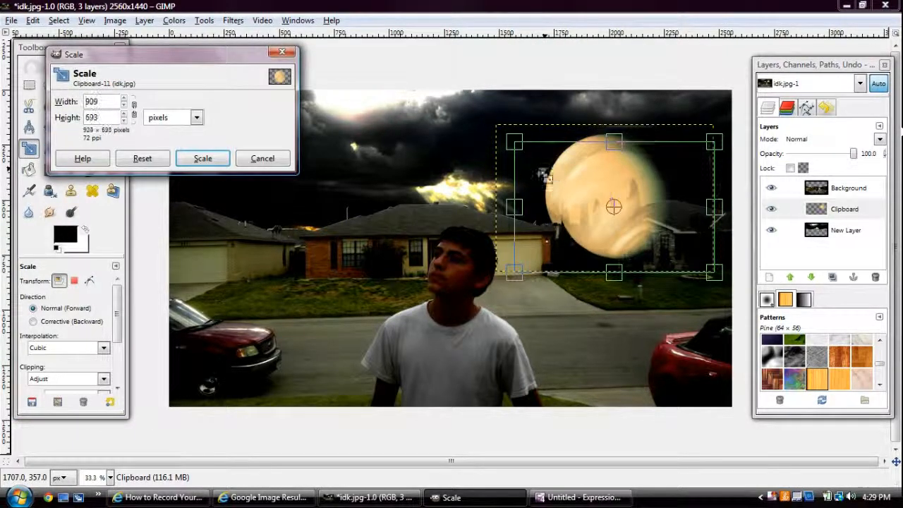
{"action": "left_click", "coordinate": [204, 159]}
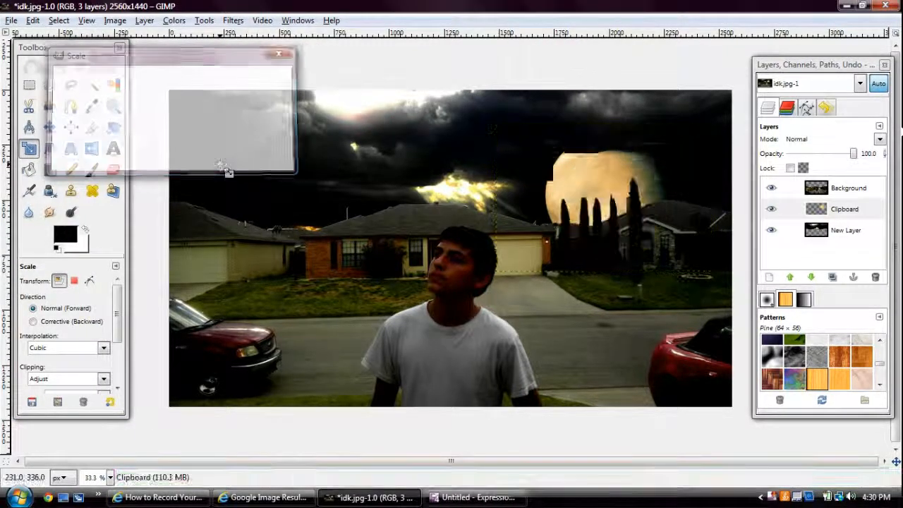
Set the Move tool to move the active layer and nudge Venus slightly upward behind the trees.
{"action": "left_click", "coordinate": [49, 127]}
{"action": "left_click_drag", "start_coordinate": [583, 213], "coordinate": [584, 212]}
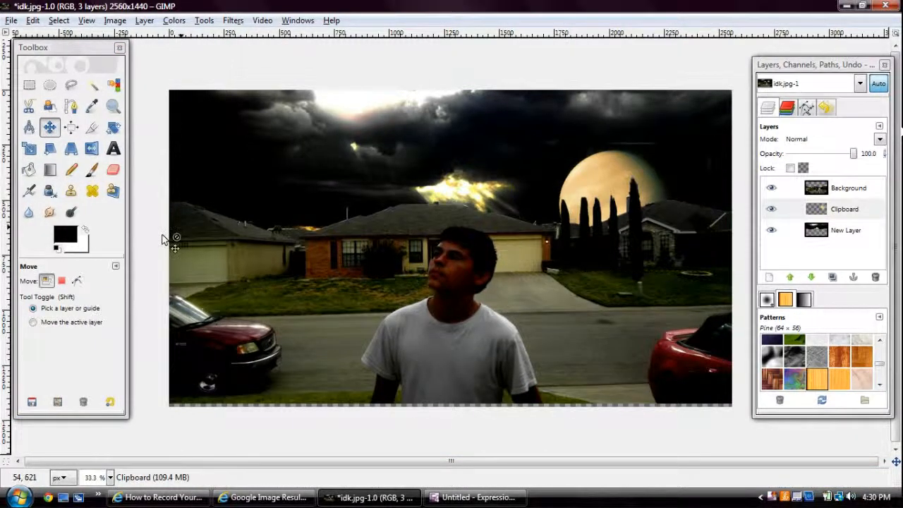
{"action": "left_click", "coordinate": [83, 322]}
{"action": "left_click_drag", "start_coordinate": [664, 192], "coordinate": [666, 187]}
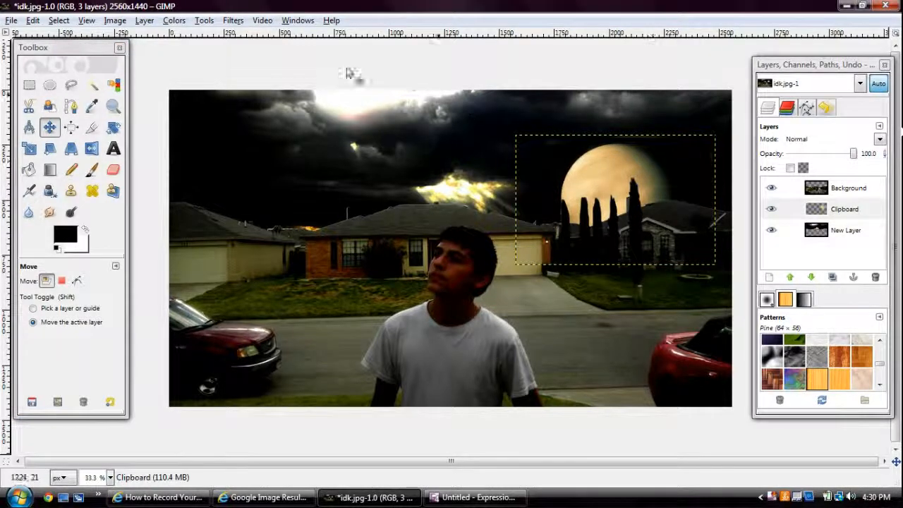
Try a Brightness-Contrast adjustment on the Venus layer with contrast 7, and discard it.
{"action": "left_click", "coordinate": [175, 21]}
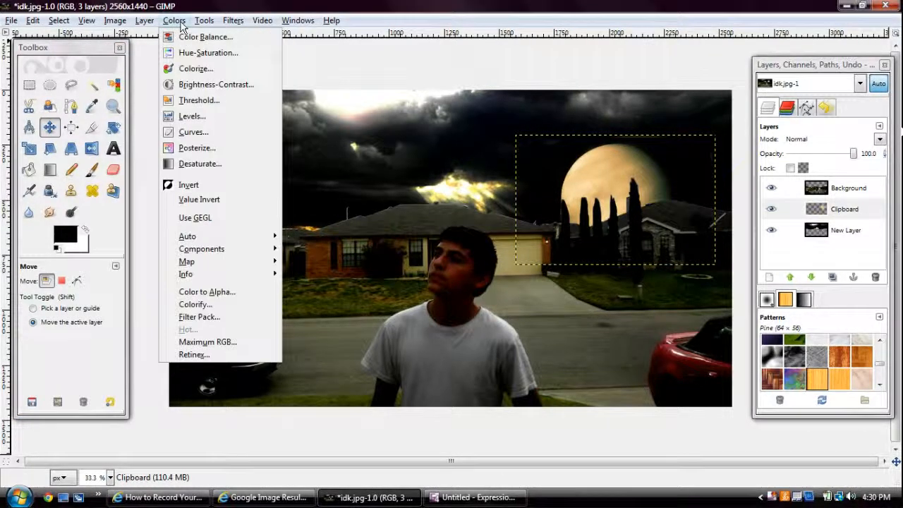
{"action": "left_click", "coordinate": [209, 85]}
{"action": "mouse_move", "coordinate": [222, 317]}
{"action": "left_mouse_down"}
{"action": "mouse_move", "coordinate": [237, 321]}
{"action": "mouse_move", "coordinate": [201, 321]}
{"action": "mouse_move", "coordinate": [237, 321]}
{"action": "mouse_move", "coordinate": [225, 320]}
{"action": "left_mouse_up"}
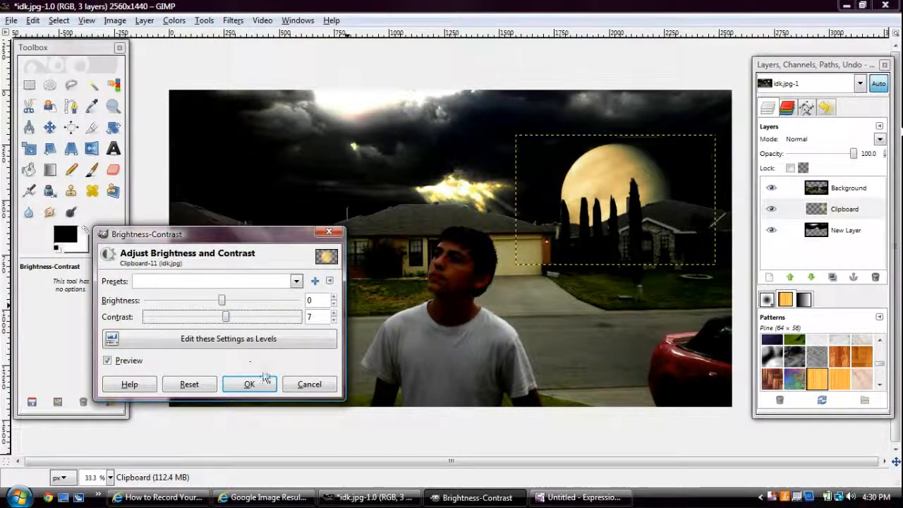
{"action": "left_click", "coordinate": [296, 390]}
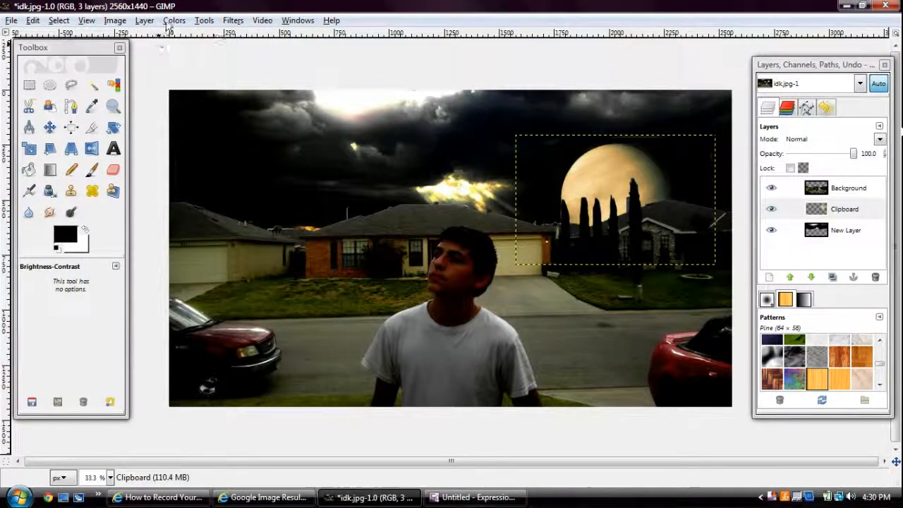
Try darkening Venus with a Value curve through about (84, 0) and (219, 153), and discard it.
{"action": "left_click", "coordinate": [173, 21]}
{"action": "left_click", "coordinate": [196, 132]}
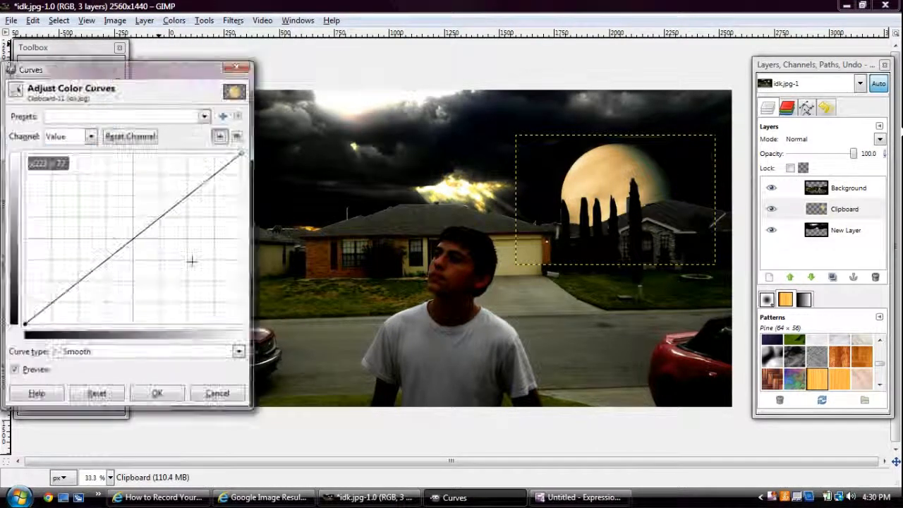
{"action": "left_click_drag", "start_coordinate": [122, 249], "coordinate": [96, 324]}
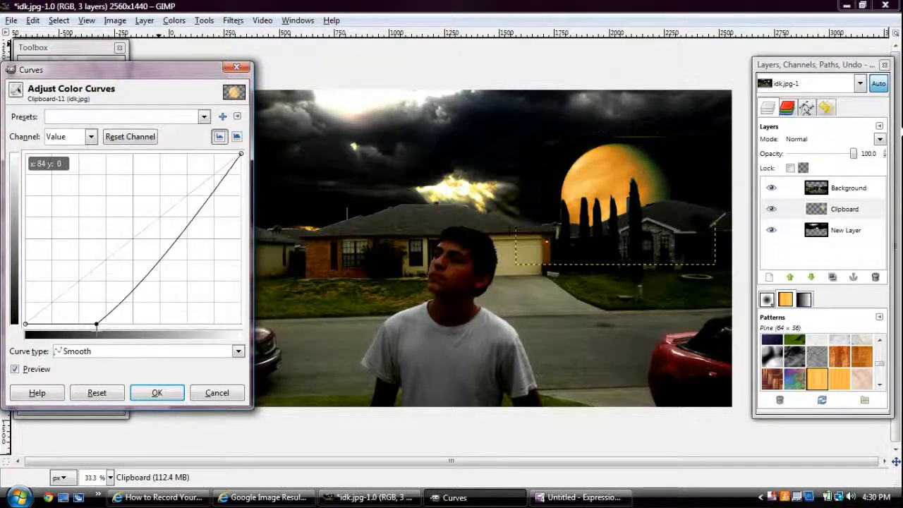
{"action": "mouse_move", "coordinate": [203, 209]}
{"action": "left_mouse_down"}
{"action": "mouse_move", "coordinate": [188, 178]}
{"action": "mouse_move", "coordinate": [182, 193]}
{"action": "mouse_move", "coordinate": [200, 224]}
{"action": "mouse_move", "coordinate": [212, 228]}
{"action": "mouse_move", "coordinate": [209, 219]}
{"action": "left_mouse_up"}
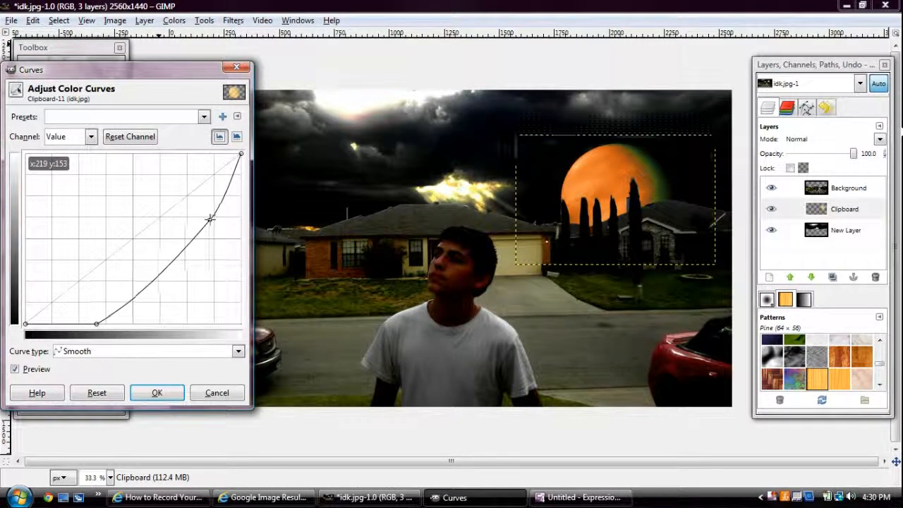
{"action": "left_click", "coordinate": [216, 394]}
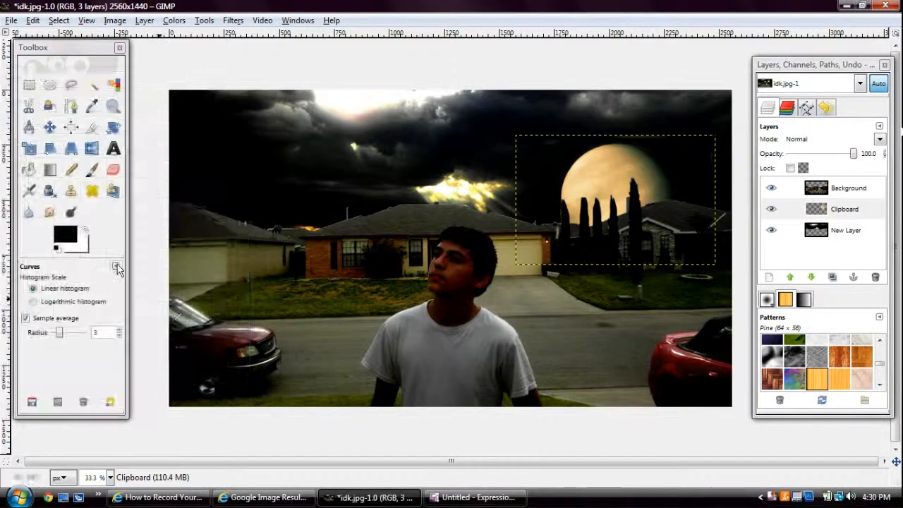
Colorize the Venus layer pink with hue 310, saturation 95 and slightly reduced lightness.
{"action": "left_click", "coordinate": [175, 20]}
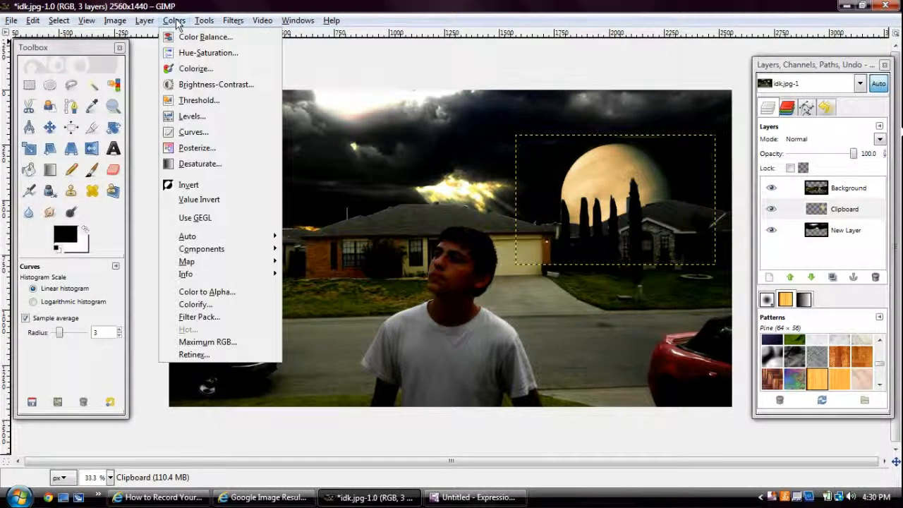
{"action": "left_click", "coordinate": [194, 69]}
{"action": "left_click_drag", "start_coordinate": [267, 365], "coordinate": [319, 377]}
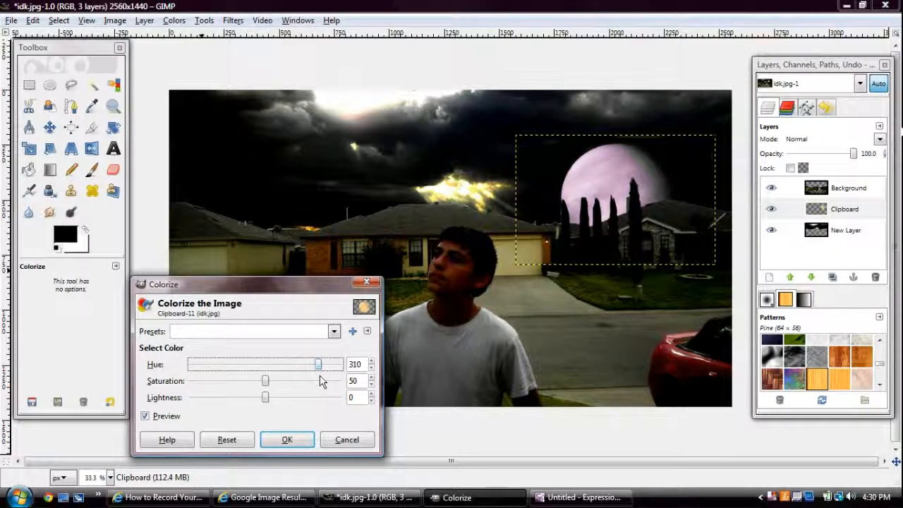
{"action": "left_click_drag", "start_coordinate": [261, 382], "coordinate": [273, 384]}
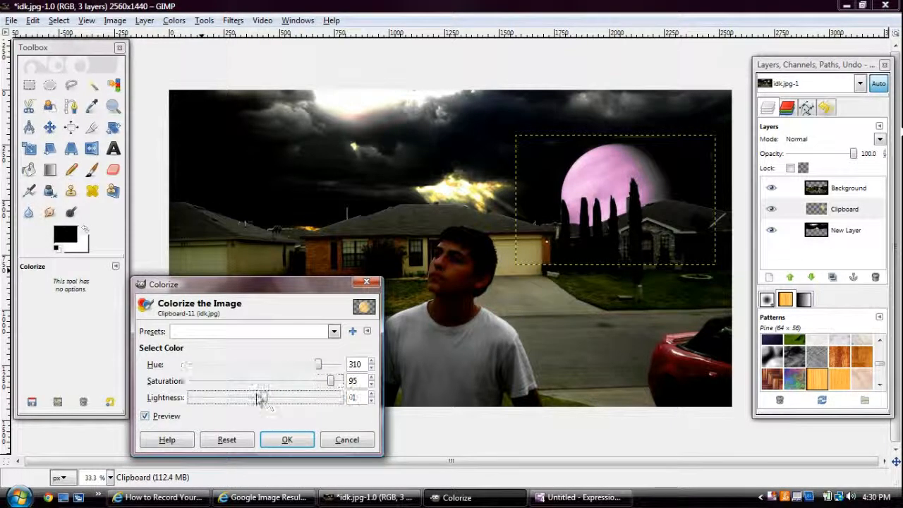
{"action": "left_click_drag", "start_coordinate": [267, 400], "coordinate": [252, 400]}
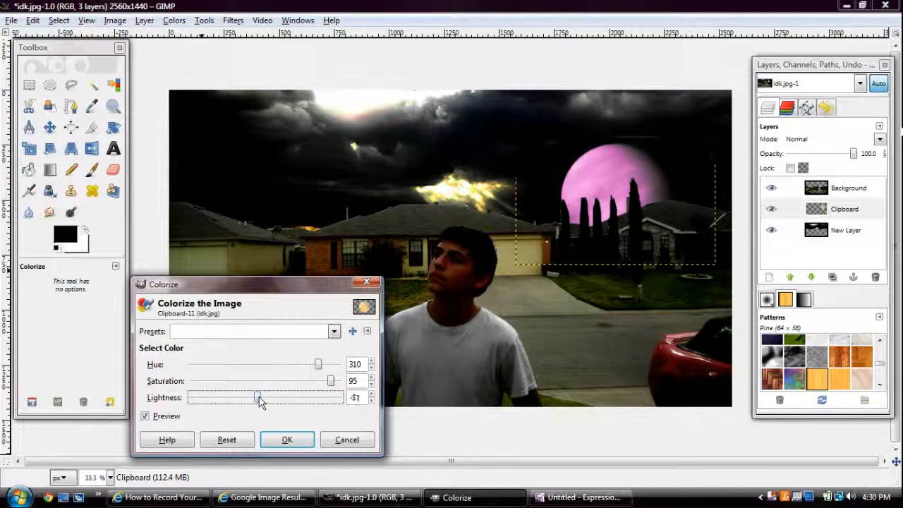
{"action": "left_click_drag", "start_coordinate": [316, 373], "coordinate": [283, 380]}
{"action": "left_click", "coordinate": [286, 437]}
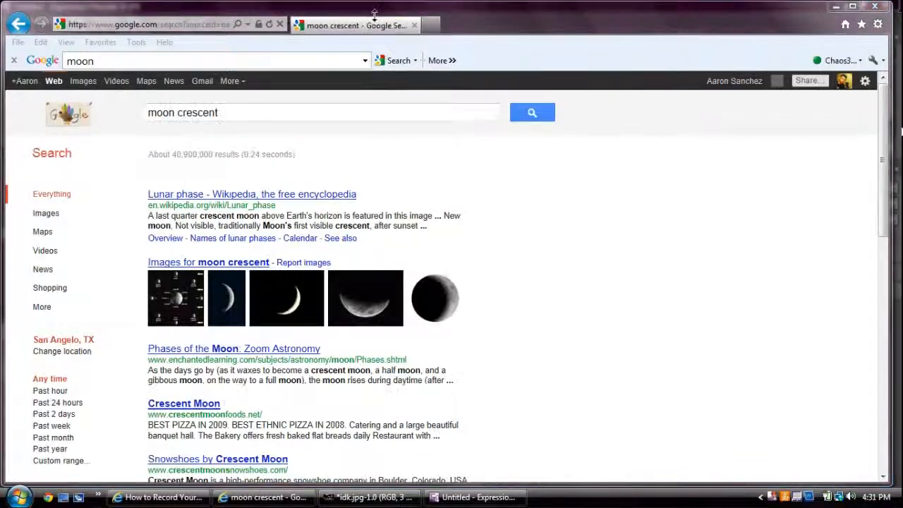
Switch to the browser, find a crescent moon picture in the Google image results for "moon crescent" and copy it.
{"action": "left_click", "coordinate": [82, 85]}
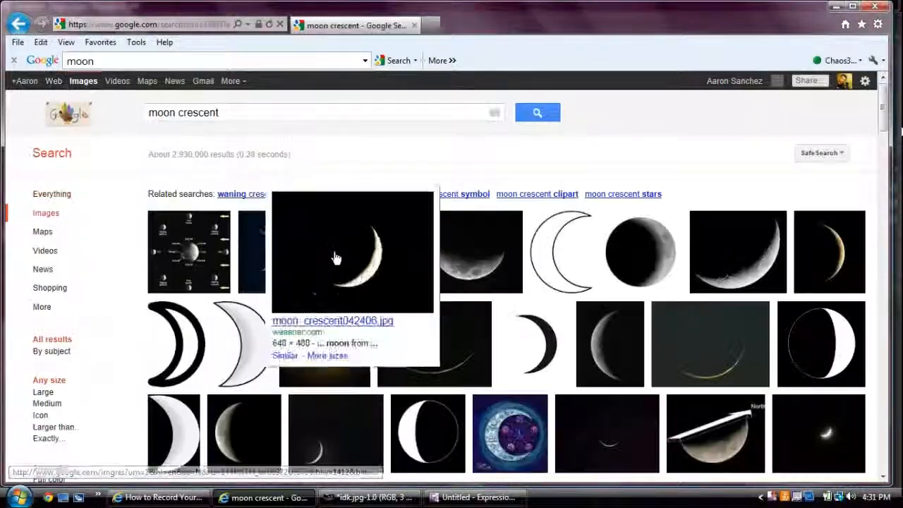
{"action": "left_click", "coordinate": [715, 289]}
{"action": "right_click", "coordinate": [429, 282]}
{"action": "left_click", "coordinate": [460, 355]}
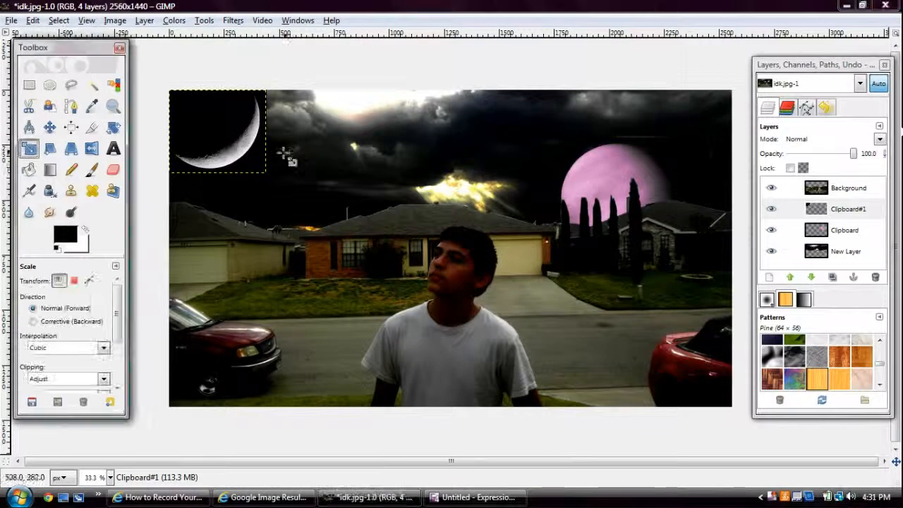
Turn the black background of the pasted crescent moon layer to alpha and shift the moon within the upper-left sky.
{"action": "left_click", "coordinate": [262, 173]}
{"action": "left_click", "coordinate": [212, 299]}
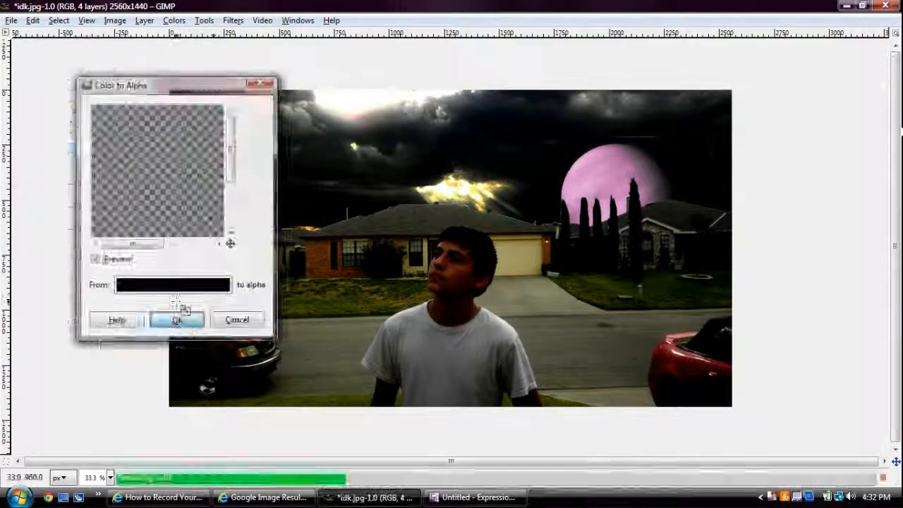
{"action": "left_click", "coordinate": [182, 318]}
{"action": "left_click", "coordinate": [50, 130]}
{"action": "mouse_move", "coordinate": [190, 147]}
{"action": "left_mouse_down"}
{"action": "mouse_move", "coordinate": [708, 157]}
{"action": "mouse_move", "coordinate": [184, 120]}
{"action": "mouse_move", "coordinate": [216, 100]}
{"action": "mouse_move", "coordinate": [199, 138]}
{"action": "left_mouse_up"}
Erase a small spot on the Venus layer beside the leftmost tree.
{"action": "left_click", "coordinate": [845, 230]}
{"action": "left_click", "coordinate": [113, 170]}
{"action": "left_click", "coordinate": [567, 212]}
Flip the crescent moon layer vertically and place it in the upper-left corner of the sky.
{"action": "left_click", "coordinate": [835, 210]}
{"action": "left_click", "coordinate": [50, 129]}
{"action": "left_click", "coordinate": [113, 128]}
{"action": "left_click", "coordinate": [262, 238]}
{"action": "left_click", "coordinate": [51, 128]}
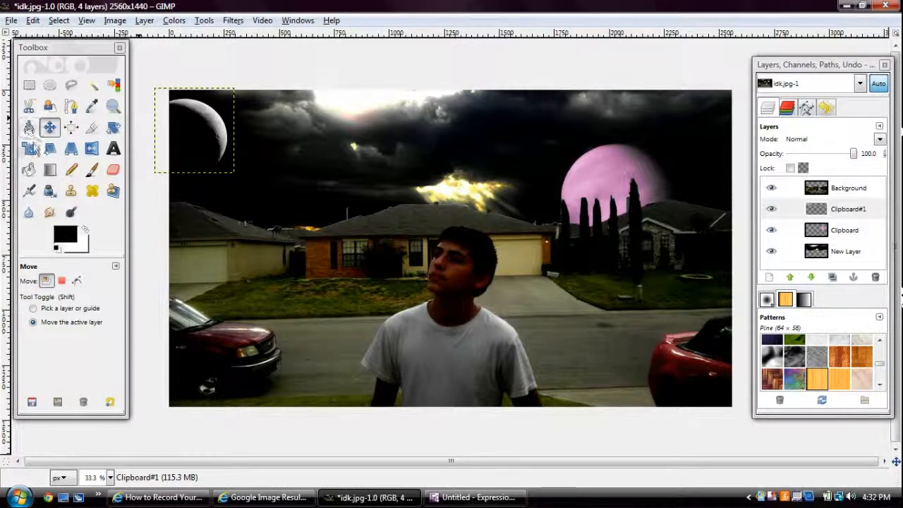
{"action": "left_click", "coordinate": [29, 149]}
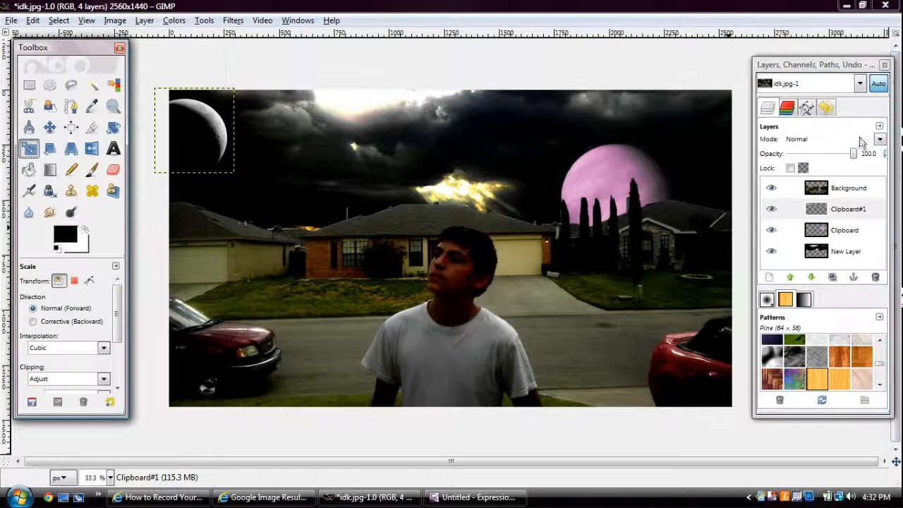
Add a new transparent layer and place it at the top of the layer stack.
{"action": "left_click", "coordinate": [770, 277]}
{"action": "left_click", "coordinate": [207, 315]}
{"action": "double_click", "coordinate": [844, 211]}
{"action": "left_click_drag", "start_coordinate": [844, 215], "coordinate": [794, 280]}
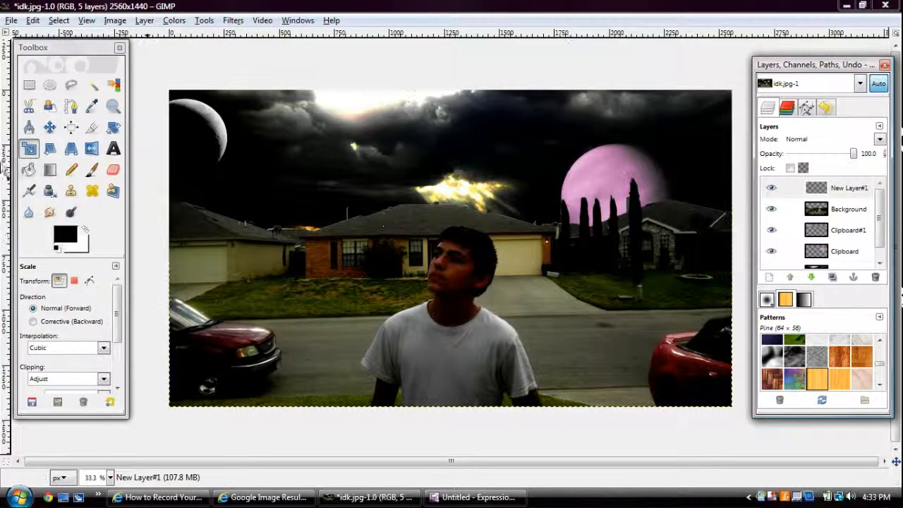
Set up the Paintbrush with the burst1 brush at scale 0.35.
{"action": "left_click", "coordinate": [92, 170]}
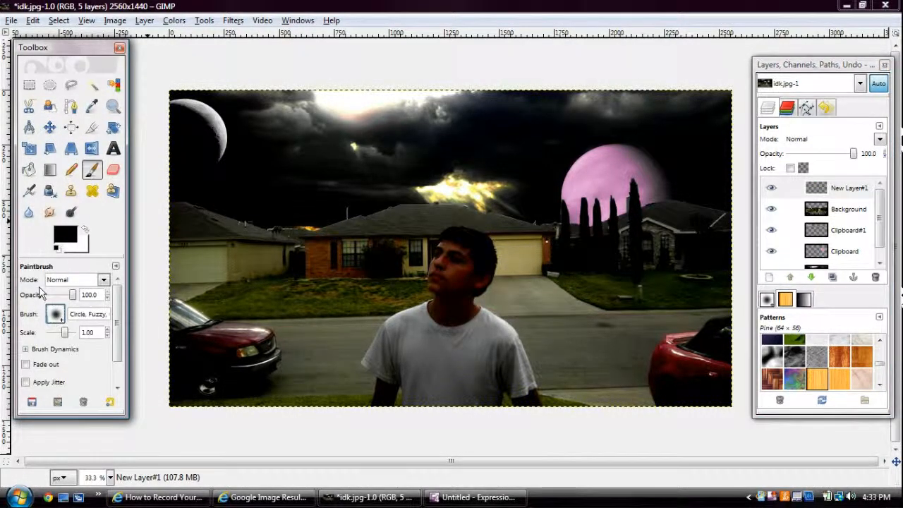
{"action": "left_click", "coordinate": [55, 314]}
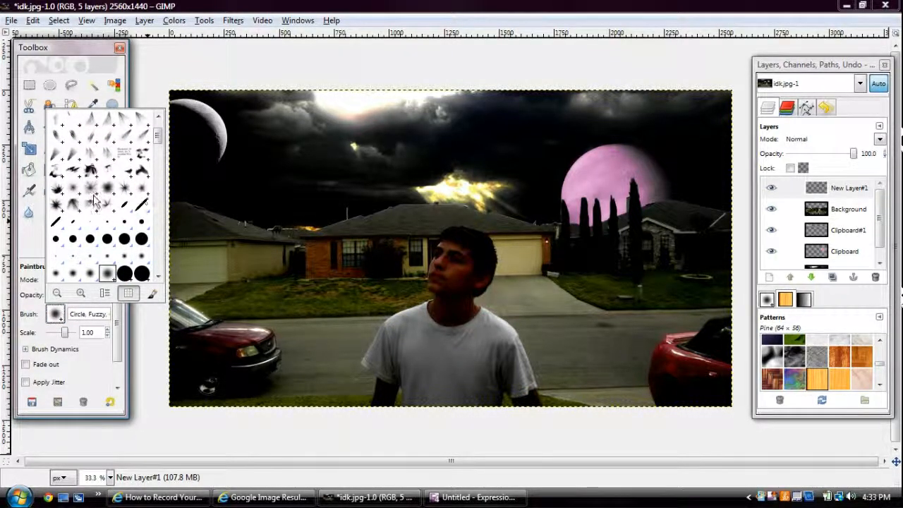
{"action": "left_click", "coordinate": [77, 196]}
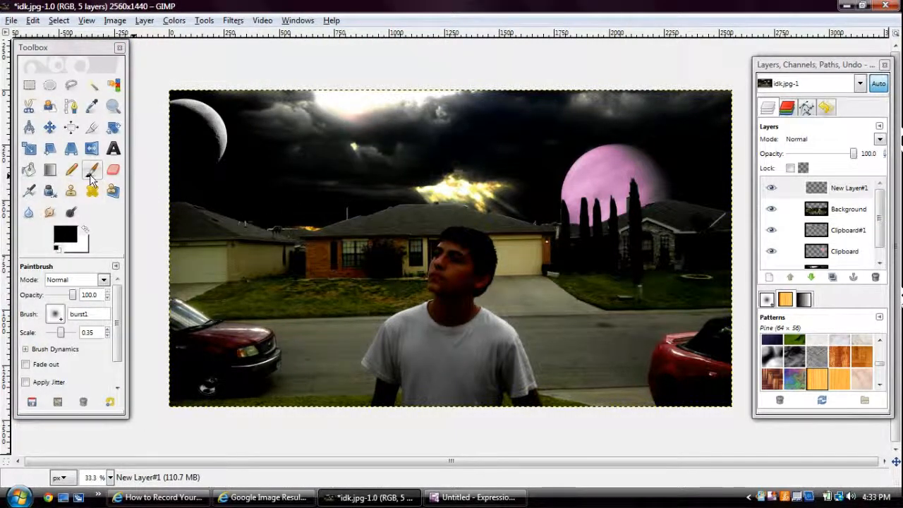
{"action": "left_click", "coordinate": [67, 235]}
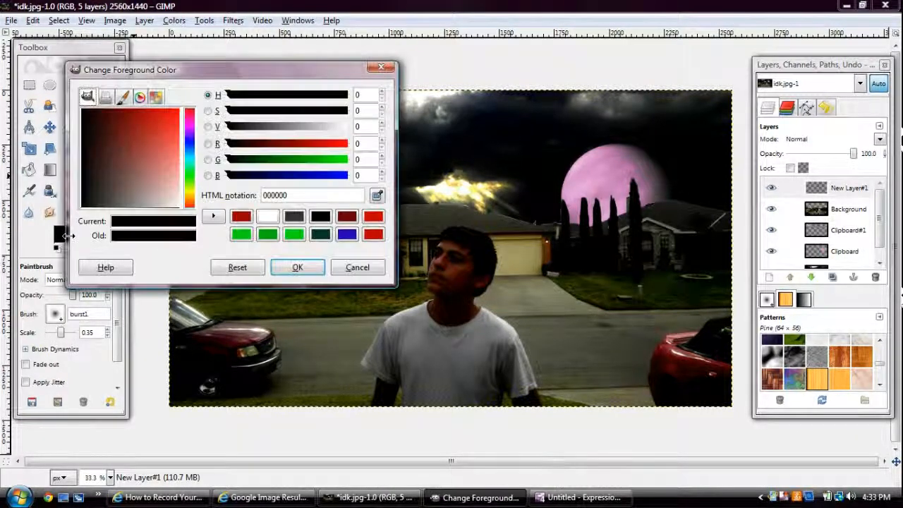
{"action": "left_click_drag", "start_coordinate": [295, 70], "coordinate": [207, 212]}
{"action": "left_click", "coordinate": [293, 200]}
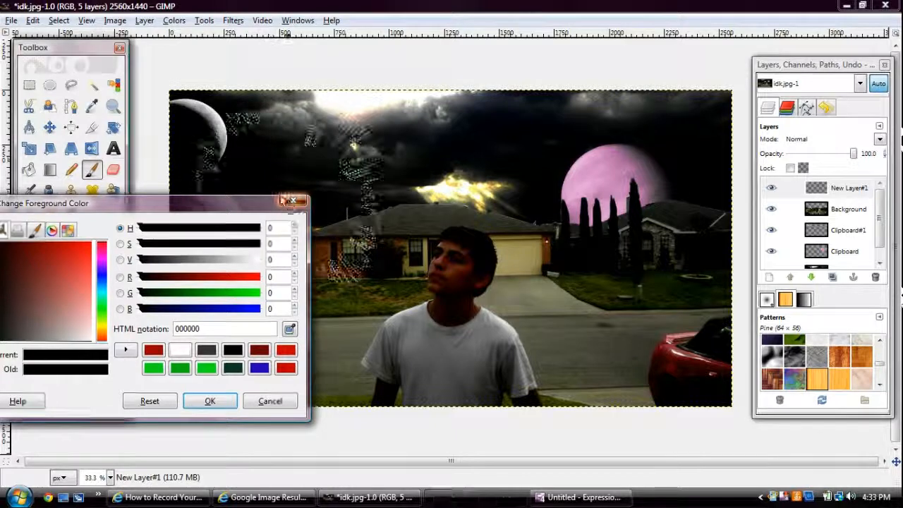
Set the Color Picker to sample average and pick white from the bright cloud opening on the sky layer as foreground color.
{"action": "left_click", "coordinate": [92, 107]}
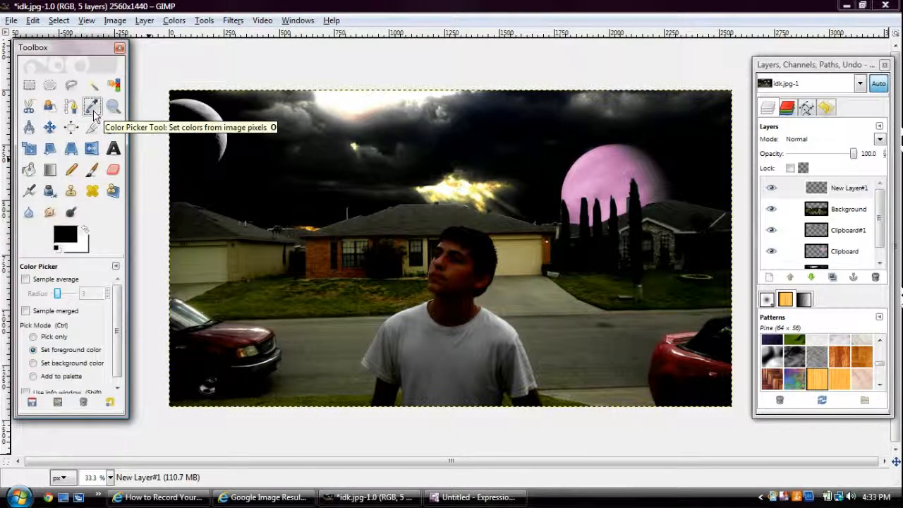
{"action": "left_click", "coordinate": [360, 105]}
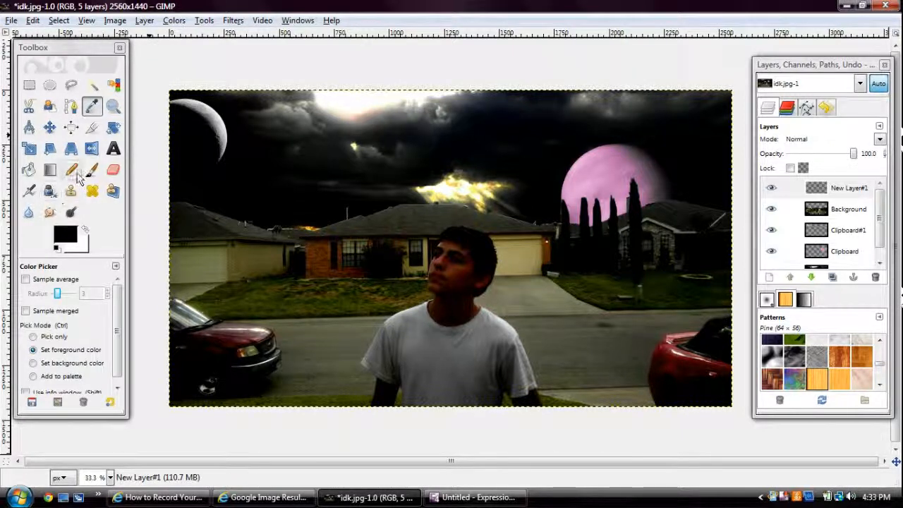
{"action": "left_click", "coordinate": [74, 117]}
{"action": "left_click", "coordinate": [89, 115]}
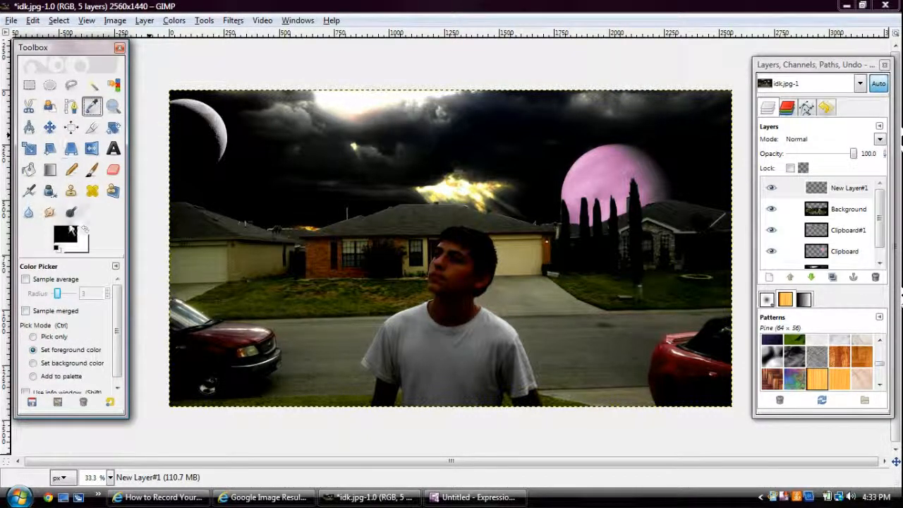
{"action": "left_click", "coordinate": [26, 280]}
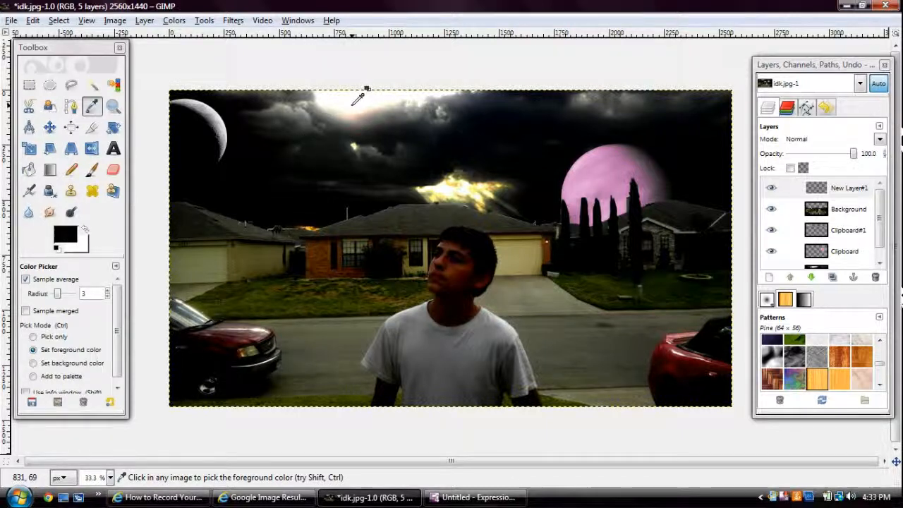
{"action": "scroll", "coordinate": [826, 240], "scroll_direction": "down", "scroll_amount": 1}
{"action": "left_click", "coordinate": [825, 260]}
{"action": "left_click", "coordinate": [356, 98]}
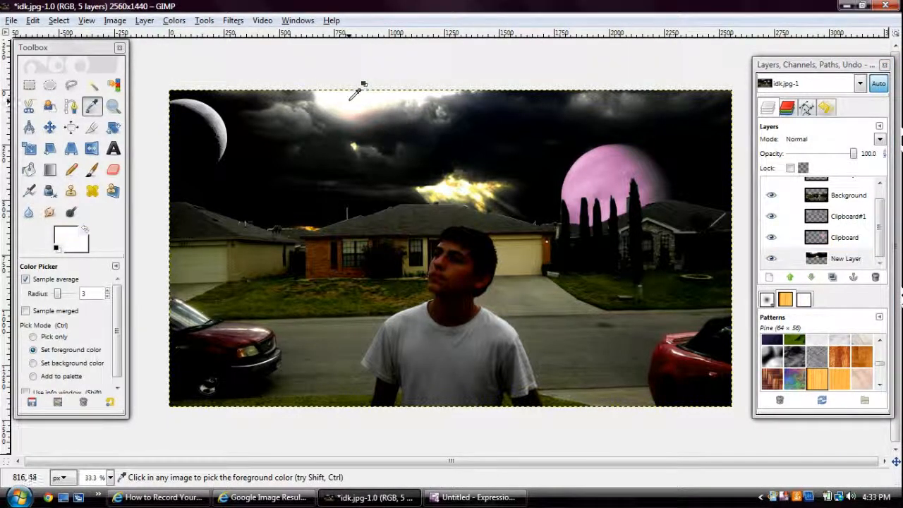
Stamp white burst rays over the bright cloud opening on the new top layer and set that layer's opacity to 76.3.
{"action": "scroll", "coordinate": [847, 254], "scroll_direction": "up", "scroll_amount": 1}
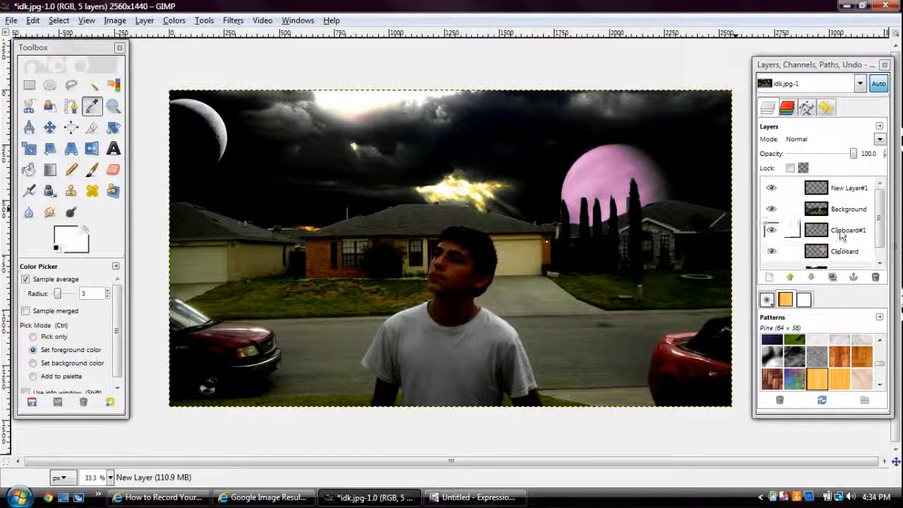
{"action": "left_click", "coordinate": [837, 196]}
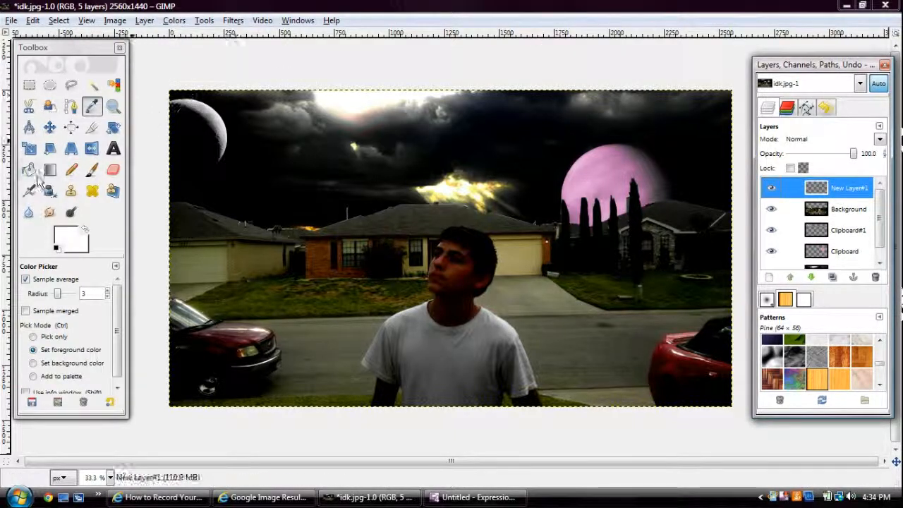
{"action": "left_click", "coordinate": [92, 170]}
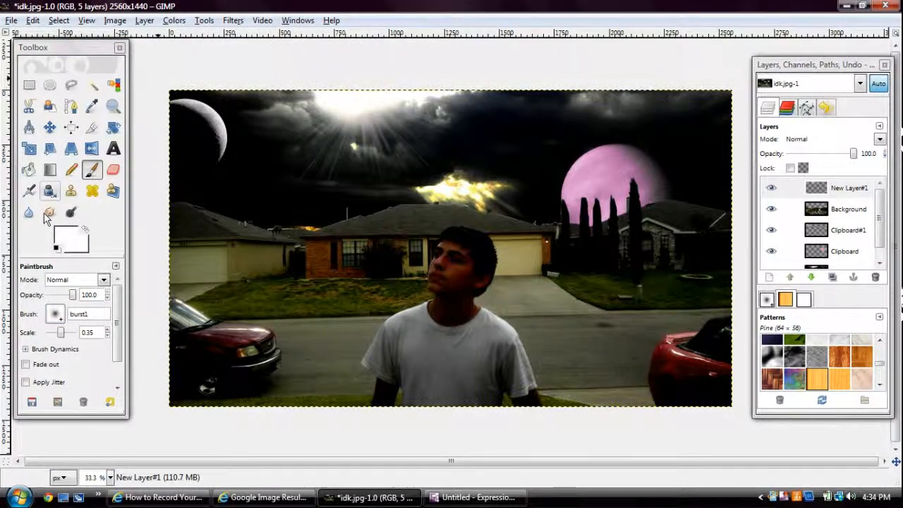
{"action": "key", "text": "ctrl+z"}
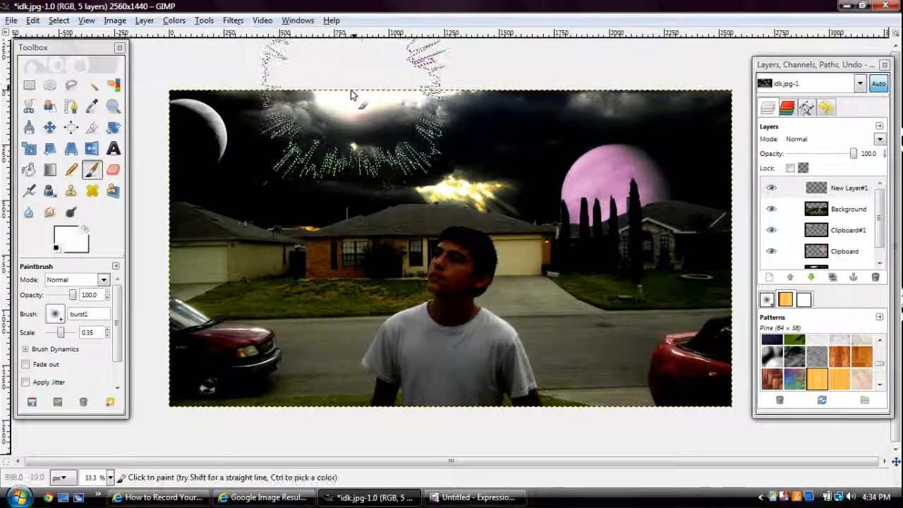
{"action": "left_click", "coordinate": [350, 97]}
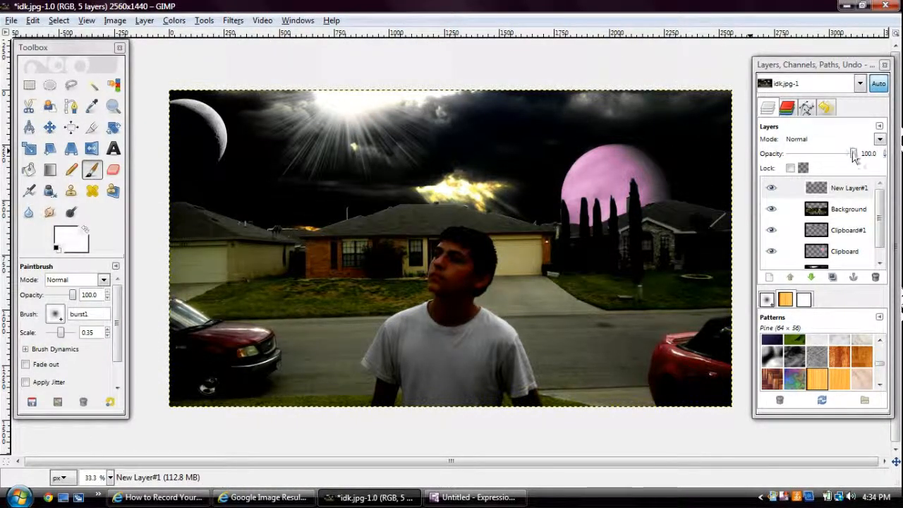
{"action": "left_click_drag", "start_coordinate": [854, 156], "coordinate": [848, 156]}
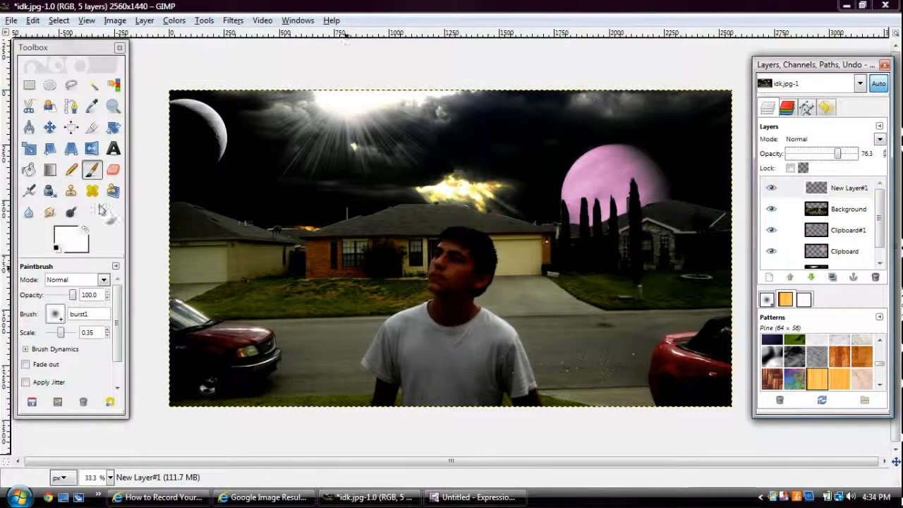
Pick yellow from the glowing cloud above the roof on the sky layer as the foreground color.
{"action": "left_click", "coordinate": [92, 109]}
{"action": "scroll", "coordinate": [835, 258], "scroll_direction": "down", "scroll_amount": 1}
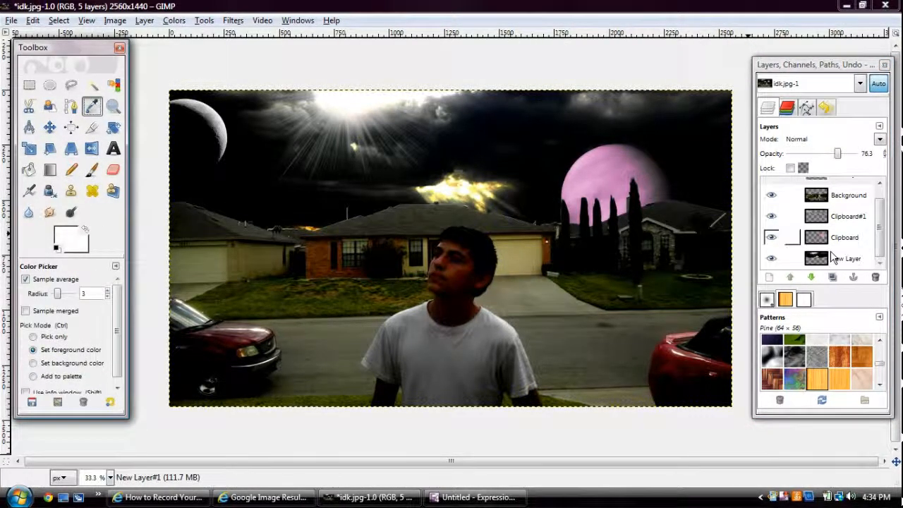
{"action": "left_click", "coordinate": [827, 257]}
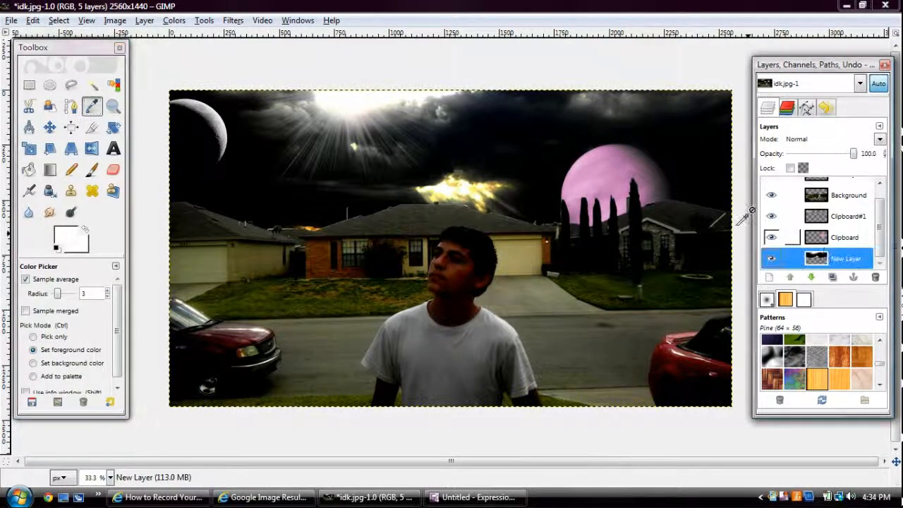
{"action": "left_click", "coordinate": [478, 199]}
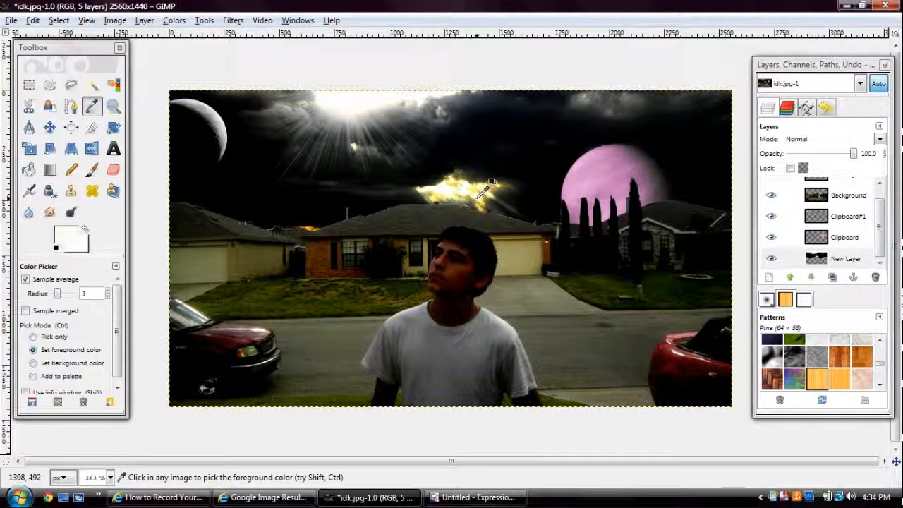
{"action": "left_click_drag", "start_coordinate": [478, 199], "coordinate": [485, 197]}
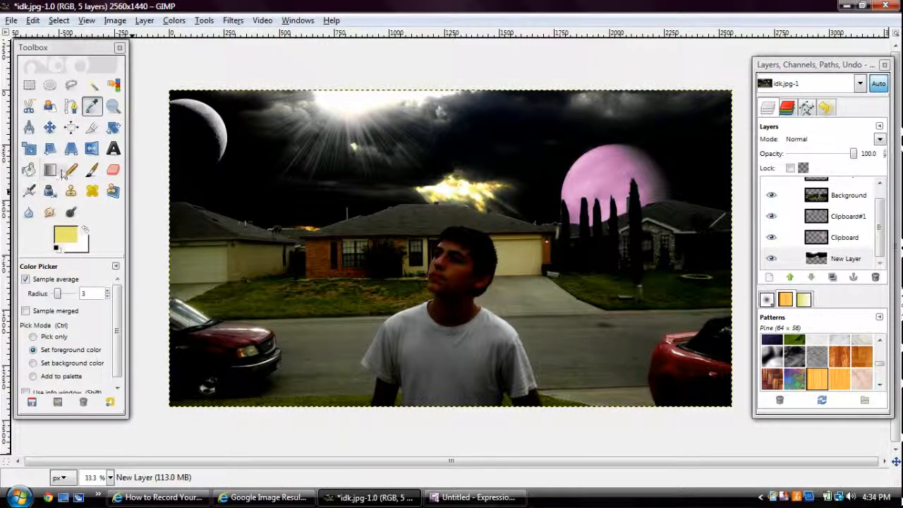
Stamp a yellow burst over the glowing cloud on the top layer with the burst1 brush at scale 0.13.
{"action": "left_click", "coordinate": [92, 172]}
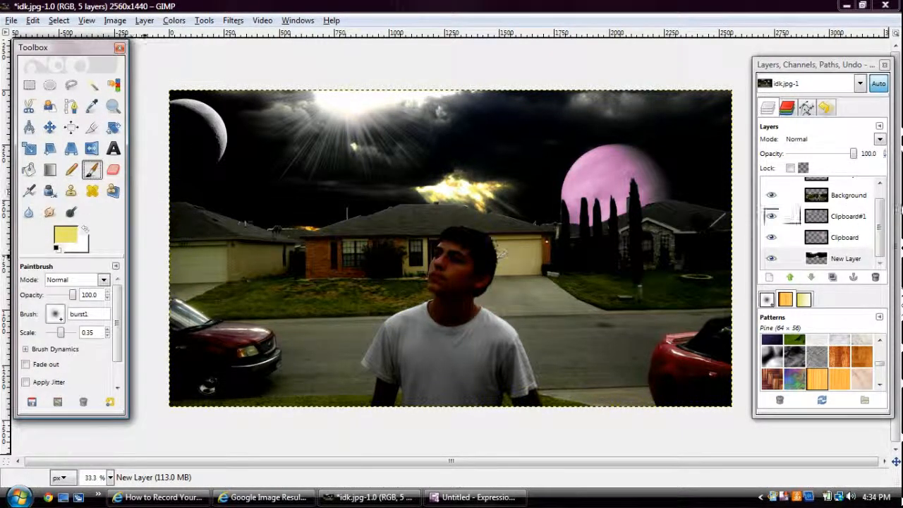
{"action": "scroll", "coordinate": [823, 210], "scroll_direction": "up", "scroll_amount": 1}
{"action": "left_click", "coordinate": [822, 194]}
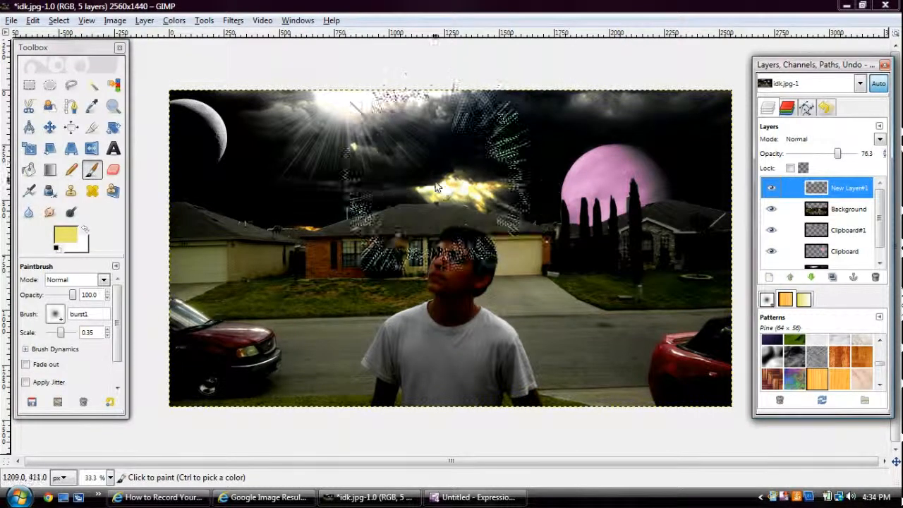
{"action": "left_click", "coordinate": [61, 334]}
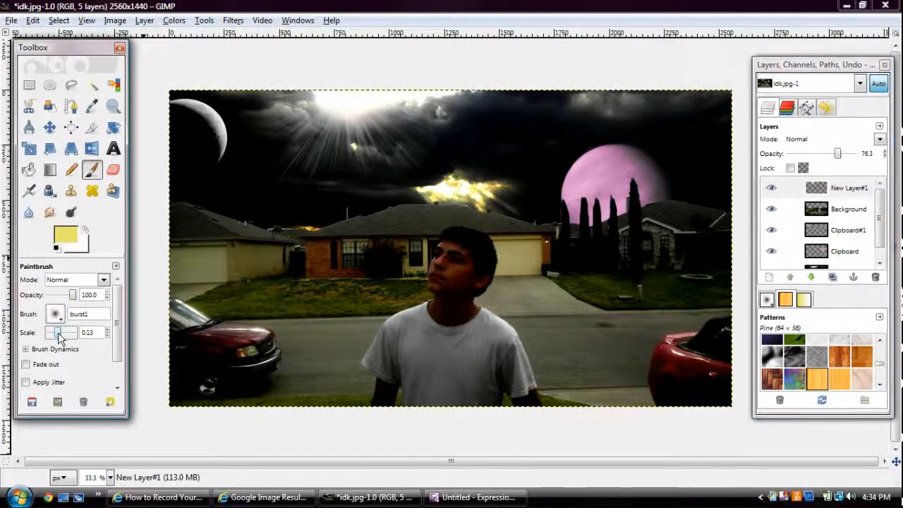
{"action": "left_click", "coordinate": [475, 192]}
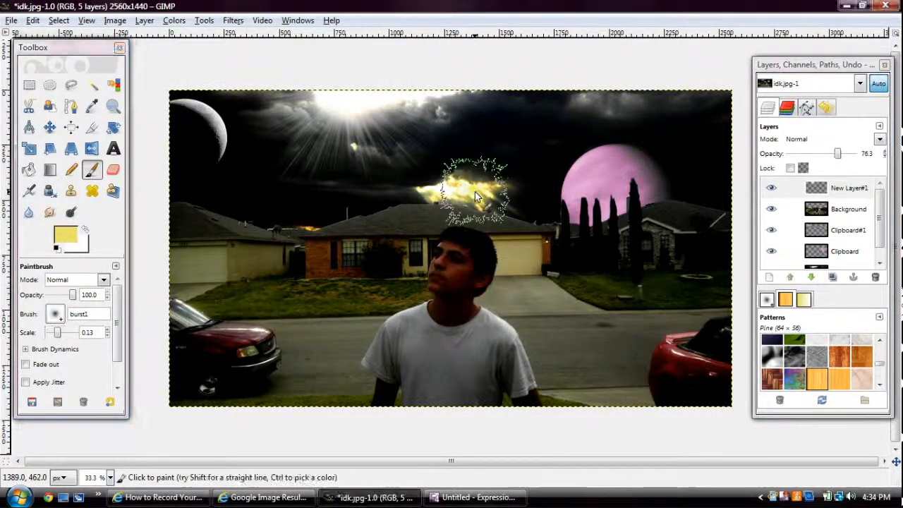
Undo the last yellow burst and pick a lighter yellow from the glowing cloud on the sky layer as foreground color.
{"action": "key", "text": "ctrl+z"}
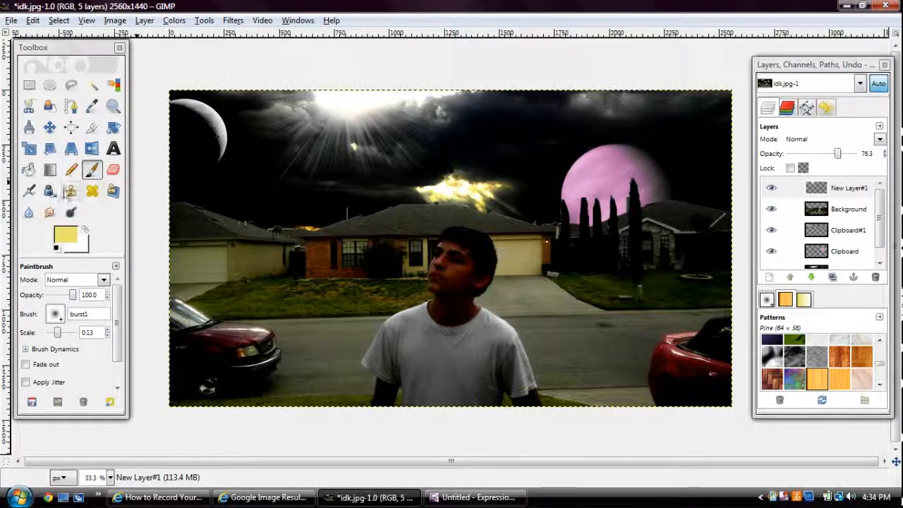
{"action": "left_click", "coordinate": [92, 107]}
{"action": "scroll", "coordinate": [843, 233], "scroll_direction": "down", "scroll_amount": 1}
{"action": "left_click", "coordinate": [789, 259]}
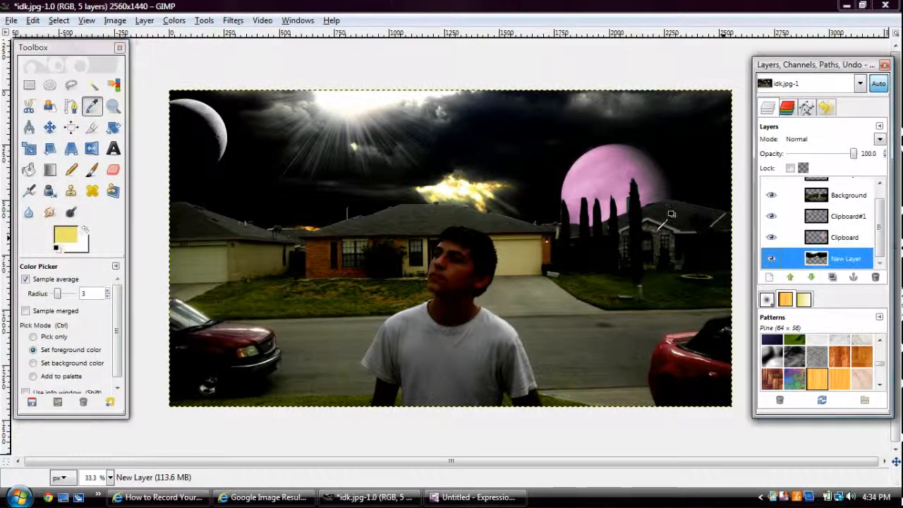
{"action": "left_click", "coordinate": [457, 189]}
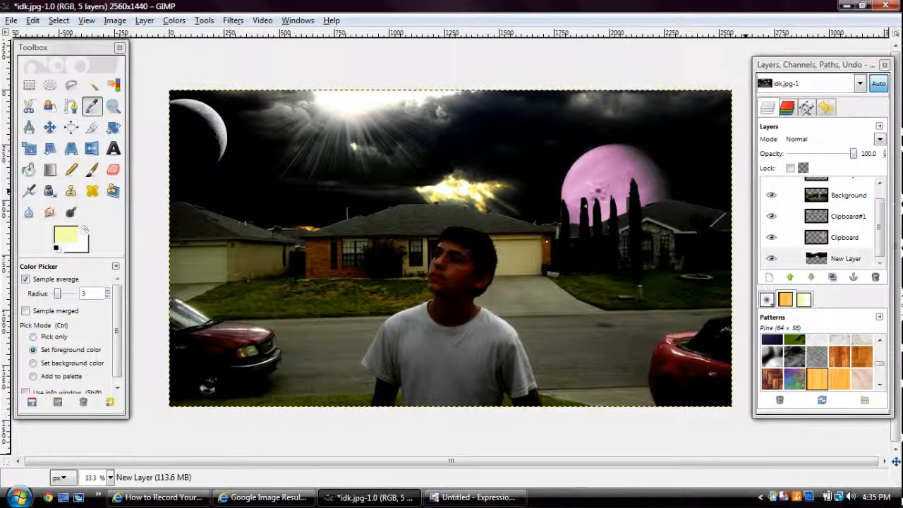
Stamp a light yellow burst over the glowing cloud on New Layer#1 with the burst5 brush at scale 0.13.
{"action": "left_click", "coordinate": [97, 169]}
{"action": "scroll", "coordinate": [844, 204], "scroll_direction": "up", "scroll_amount": 1}
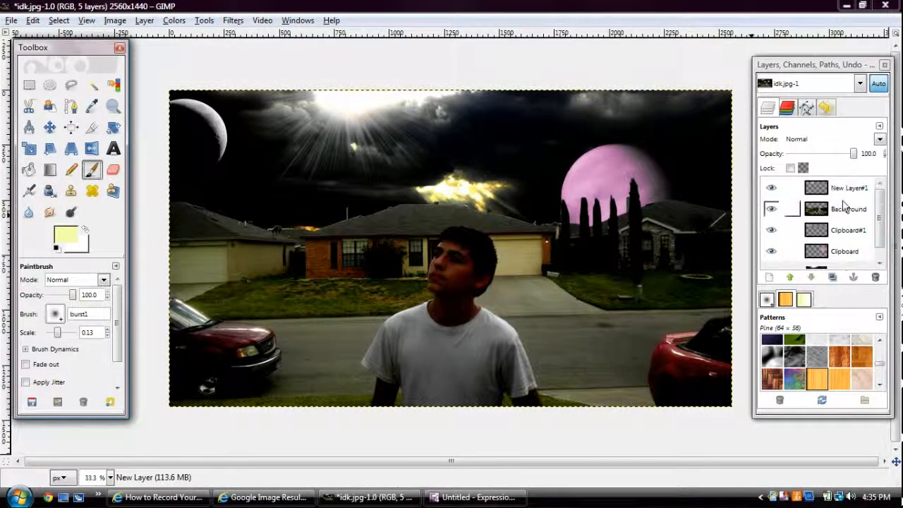
{"action": "left_click", "coordinate": [836, 198]}
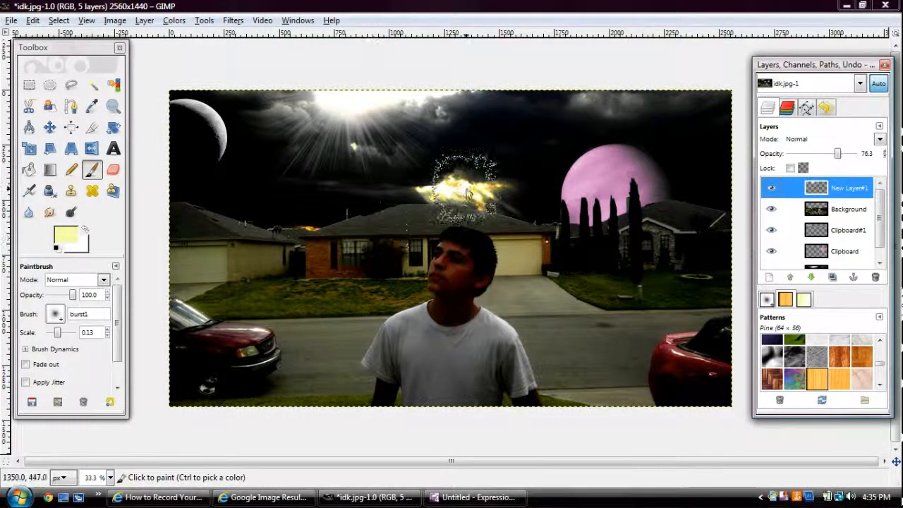
{"action": "left_click", "coordinate": [465, 197]}
{"action": "left_click", "coordinate": [603, 208]}
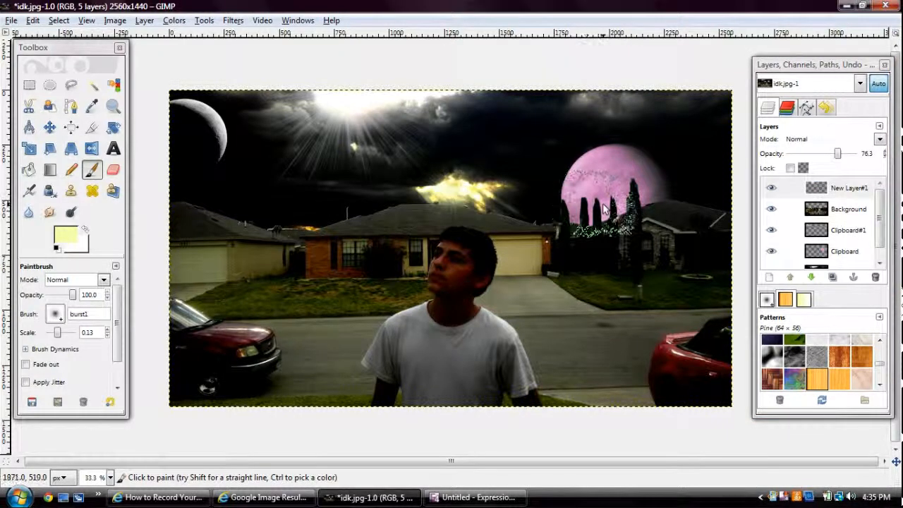
{"action": "key", "text": "ctrl+z"}
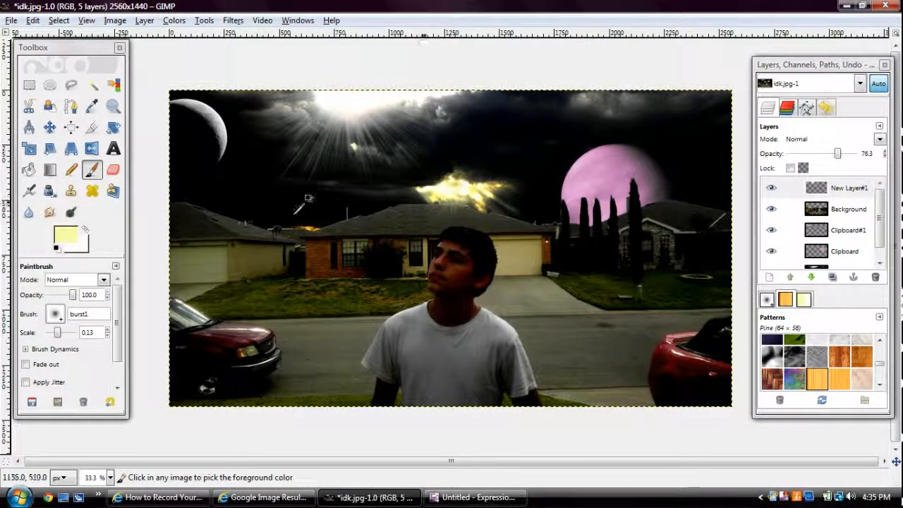
{"action": "left_click", "coordinate": [56, 316]}
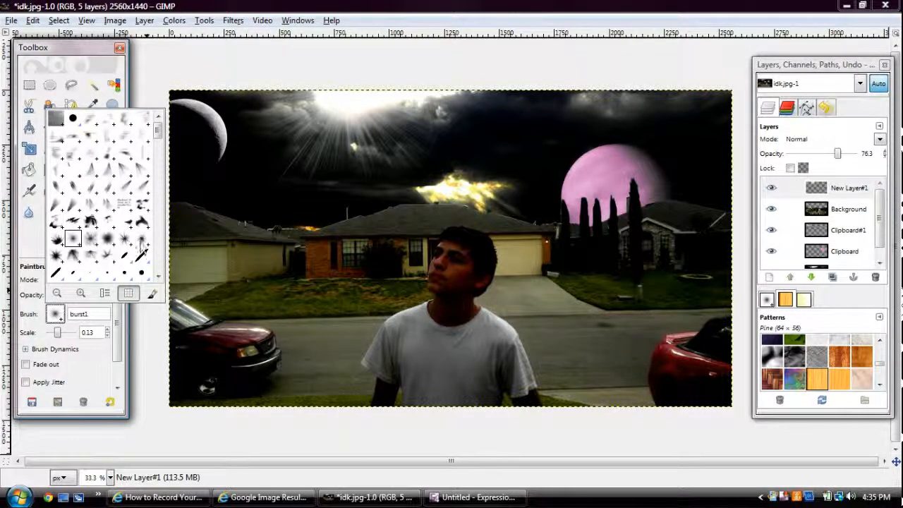
{"action": "left_click", "coordinate": [141, 251]}
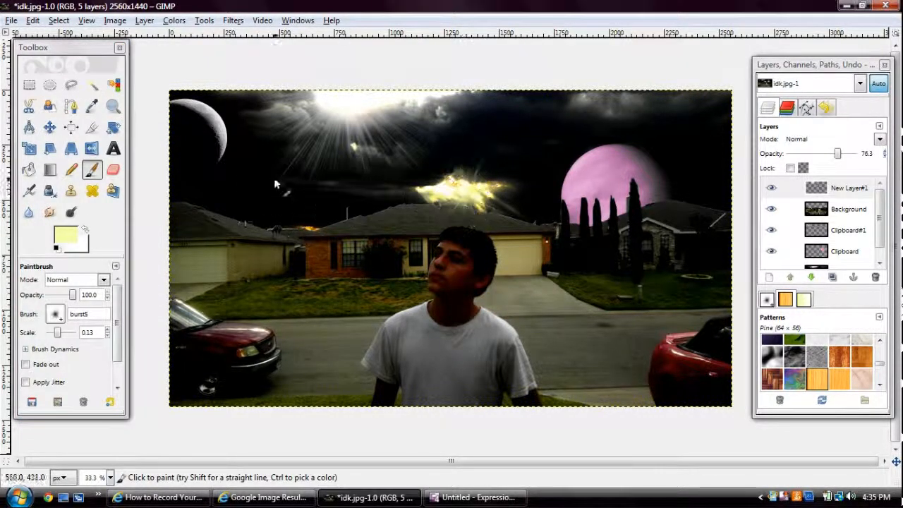
{"action": "key", "text": "ctrl+z"}
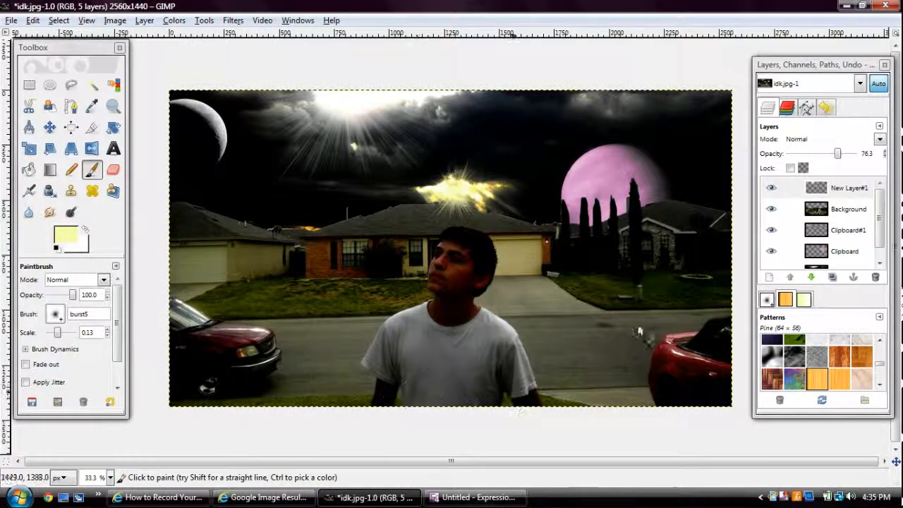
Add a new 2560 × 1440 px layer with transparent fill above the other layers.
{"action": "left_click", "coordinate": [775, 280]}
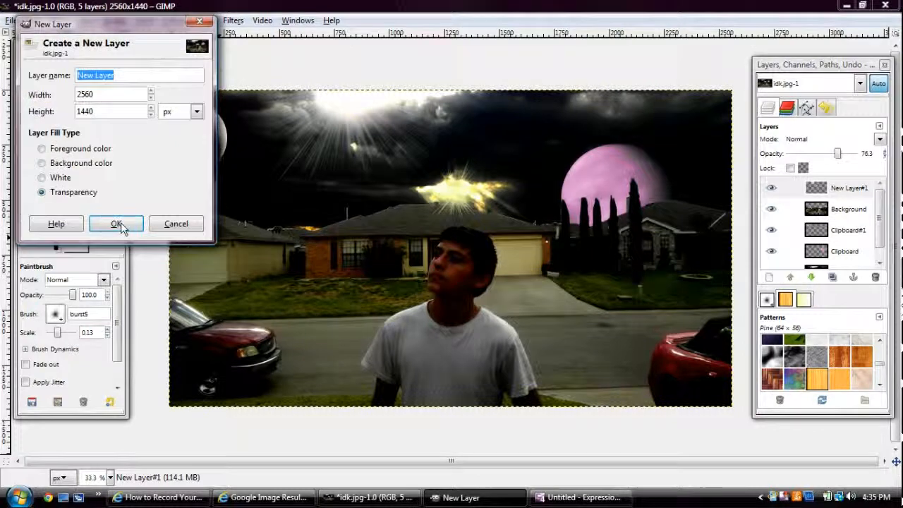
{"action": "left_click", "coordinate": [106, 227]}
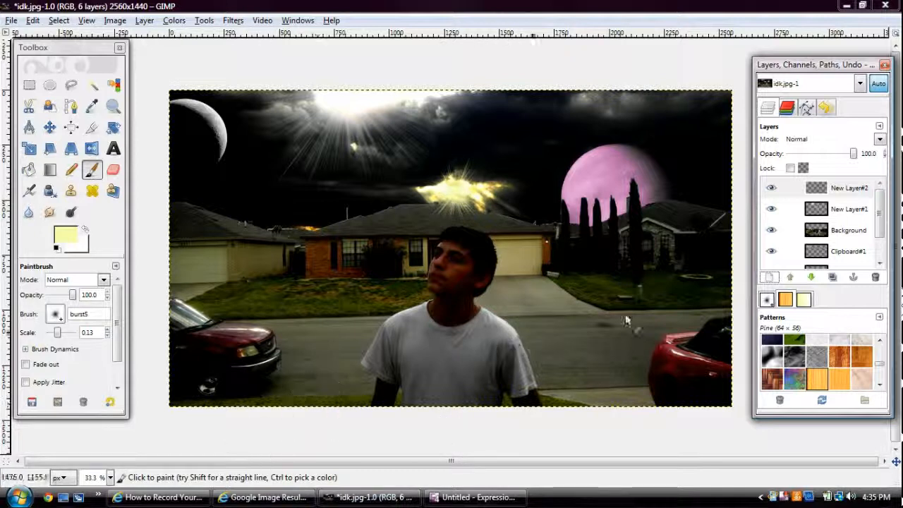
{"action": "scroll", "coordinate": [840, 240], "scroll_direction": "down", "scroll_amount": 1}
{"action": "scroll", "coordinate": [840, 240], "scroll_direction": "down", "scroll_amount": 1}
{"action": "scroll", "coordinate": [838, 244], "scroll_direction": "up", "scroll_amount": 2}
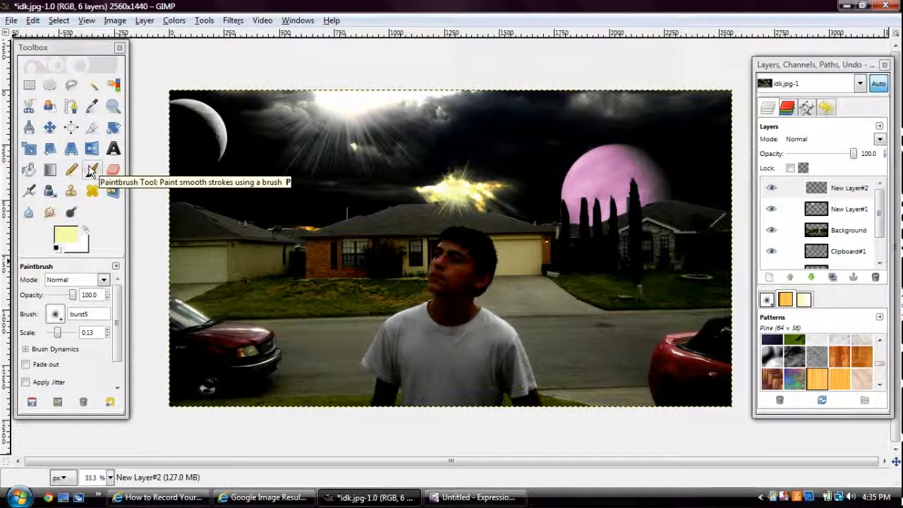
Choose the Phantasm IV brush at scale 0.94 and try a light yellow stamp near the man's shoulder.
{"action": "left_click", "coordinate": [56, 316]}
{"action": "left_click", "coordinate": [55, 314]}
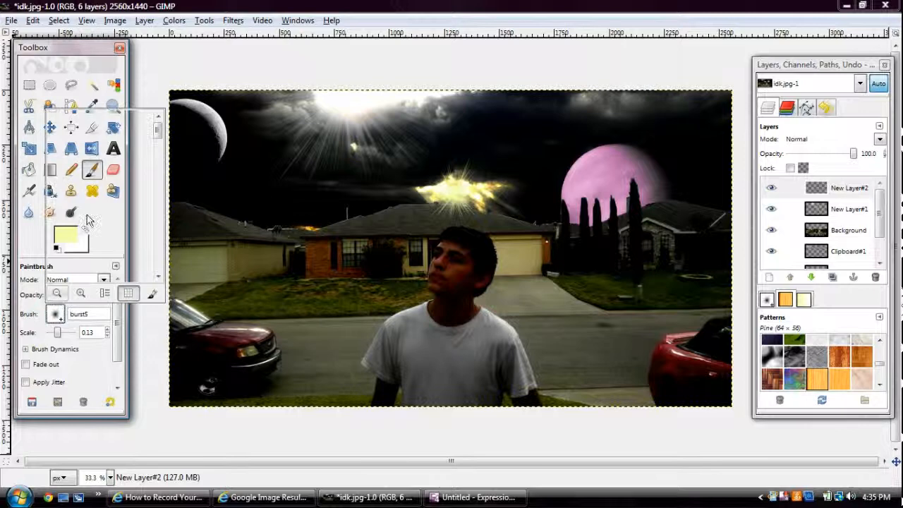
{"action": "scroll", "coordinate": [90, 215], "scroll_direction": "down", "scroll_amount": 1}
{"action": "scroll", "coordinate": [91, 216], "scroll_direction": "down", "scroll_amount": 5}
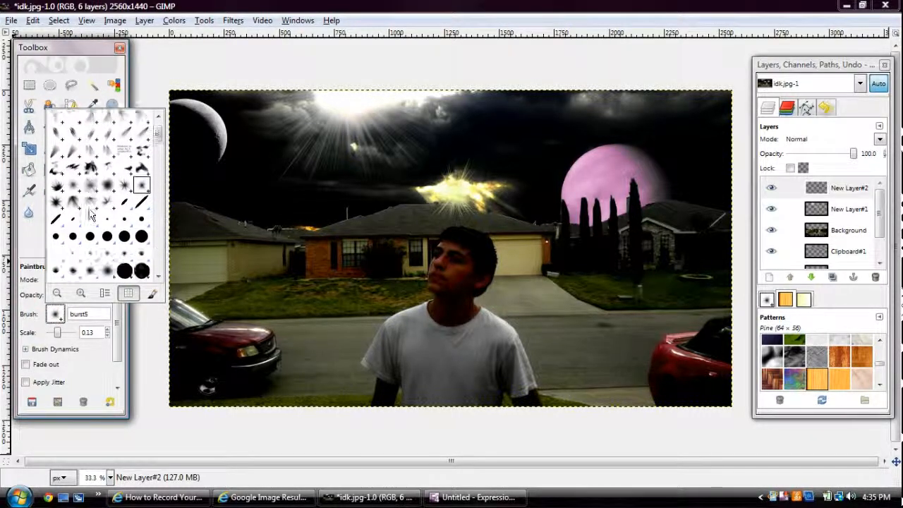
{"action": "scroll", "coordinate": [90, 215], "scroll_direction": "down", "scroll_amount": 5}
{"action": "scroll", "coordinate": [90, 216], "scroll_direction": "down", "scroll_amount": 6}
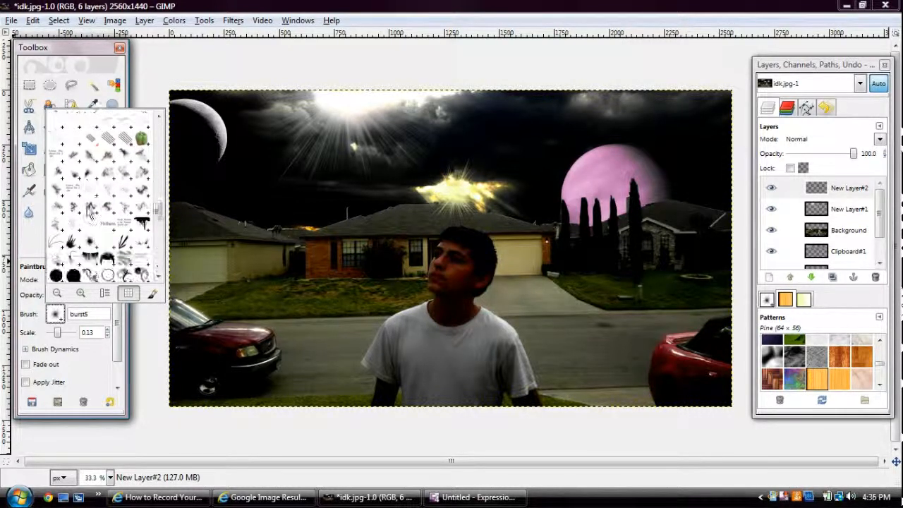
{"action": "left_click", "coordinate": [52, 229]}
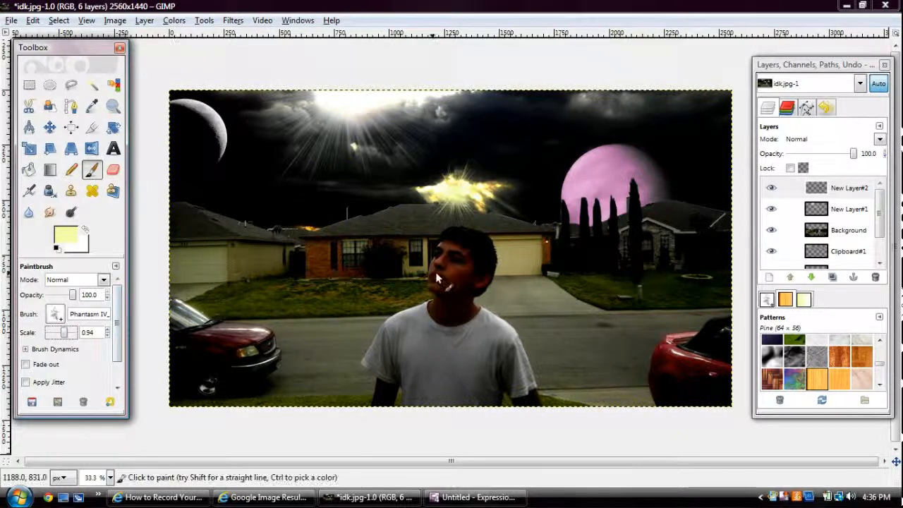
{"action": "left_click", "coordinate": [417, 307]}
{"action": "key", "text": "ctrl+z"}
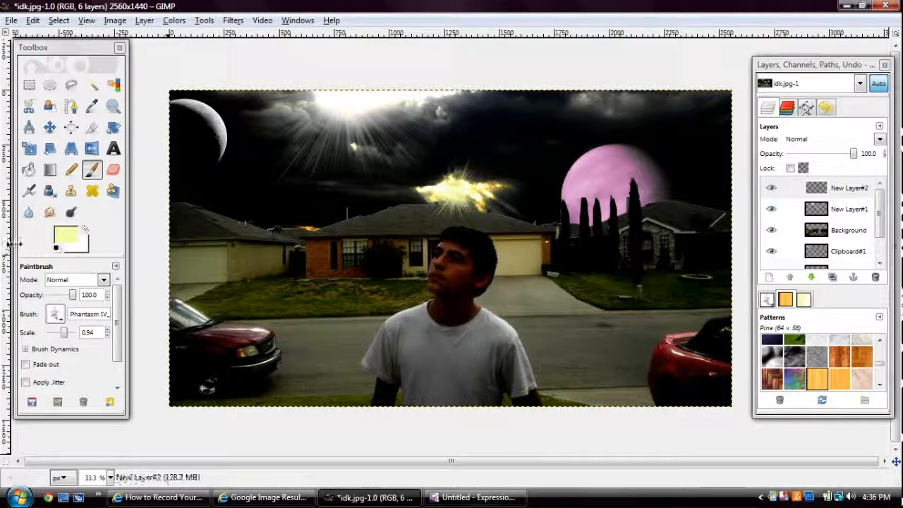
Set the foreground color to black (000000).
{"action": "left_click", "coordinate": [60, 231]}
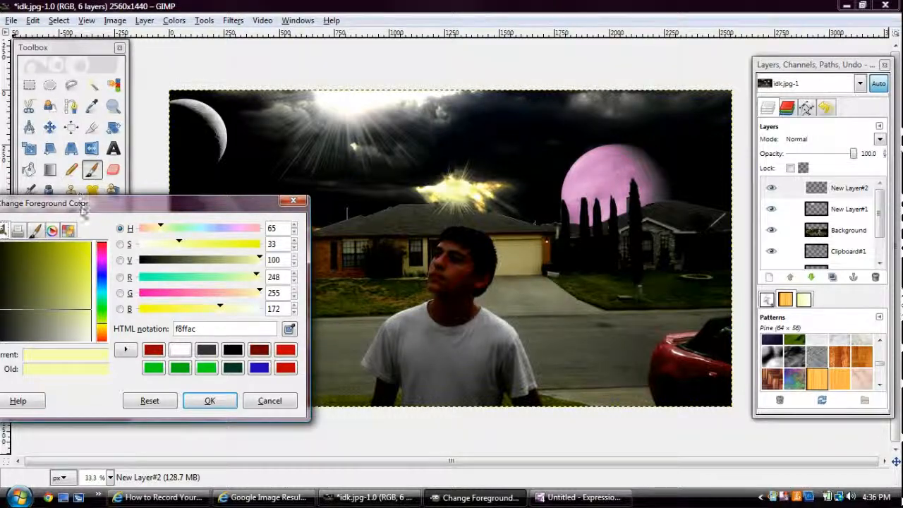
{"action": "left_click_drag", "start_coordinate": [82, 209], "coordinate": [134, 203]}
{"action": "left_click_drag", "start_coordinate": [120, 318], "coordinate": [152, 341]}
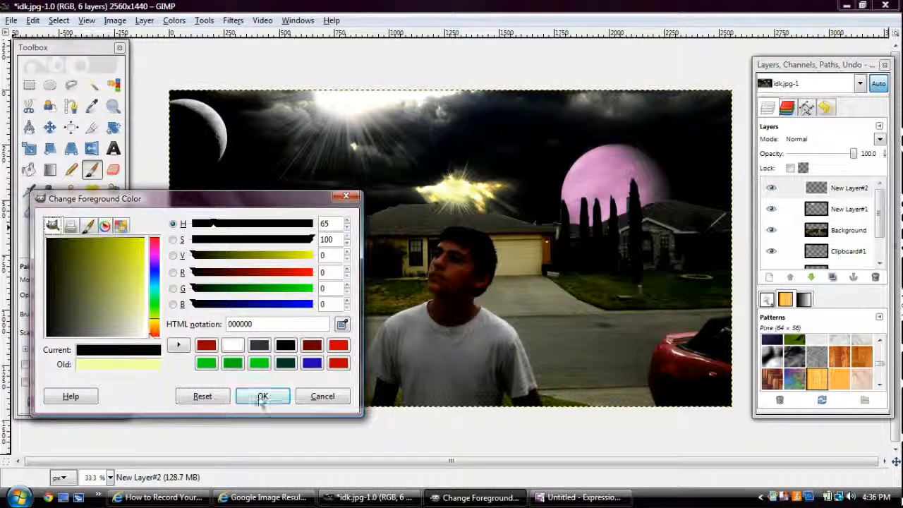
{"action": "left_click", "coordinate": [262, 396]}
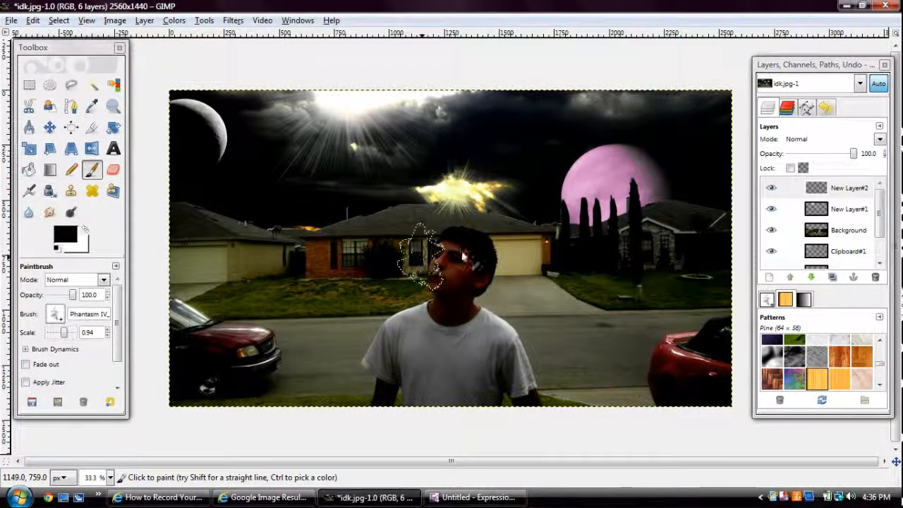
Stamp black wisps around the man's shoulders with the Phantasm IV brush and around his sleeves with the Phantasm III brush.
{"action": "left_click", "coordinate": [515, 328]}
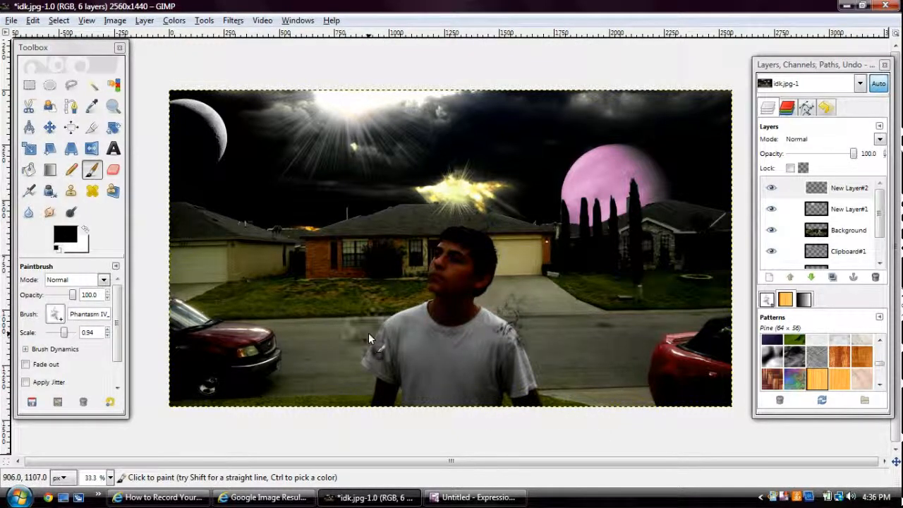
{"action": "left_click", "coordinate": [55, 314]}
{"action": "scroll", "coordinate": [132, 232], "scroll_direction": "down", "scroll_amount": 2}
{"action": "left_click", "coordinate": [141, 210]}
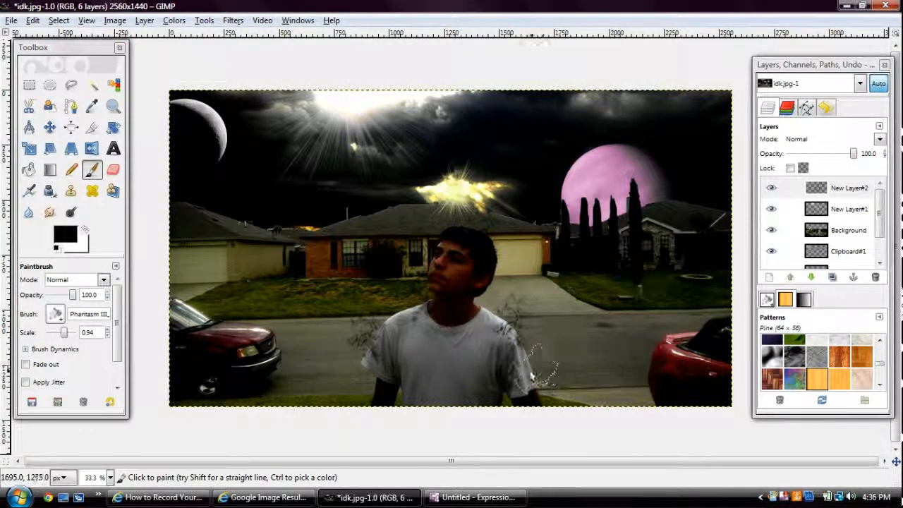
{"action": "mouse_move", "coordinate": [365, 382]}
{"action": "left_mouse_down"}
{"action": "mouse_move", "coordinate": [535, 400]}
{"action": "mouse_move", "coordinate": [476, 283]}
{"action": "mouse_move", "coordinate": [502, 298]}
{"action": "mouse_move", "coordinate": [492, 317]}
{"action": "left_mouse_up"}
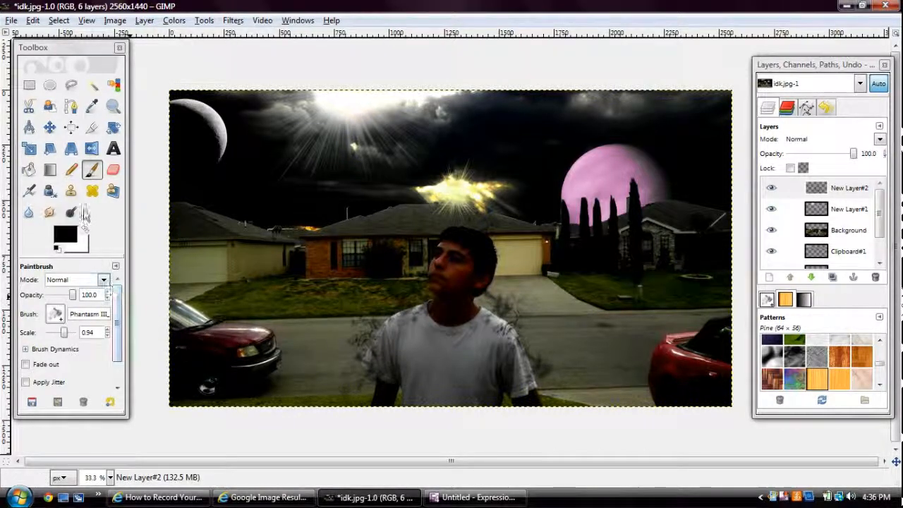
Set up the Eraser with the Circle Fuzzy brush at scale 1.00.
{"action": "left_click", "coordinate": [113, 170]}
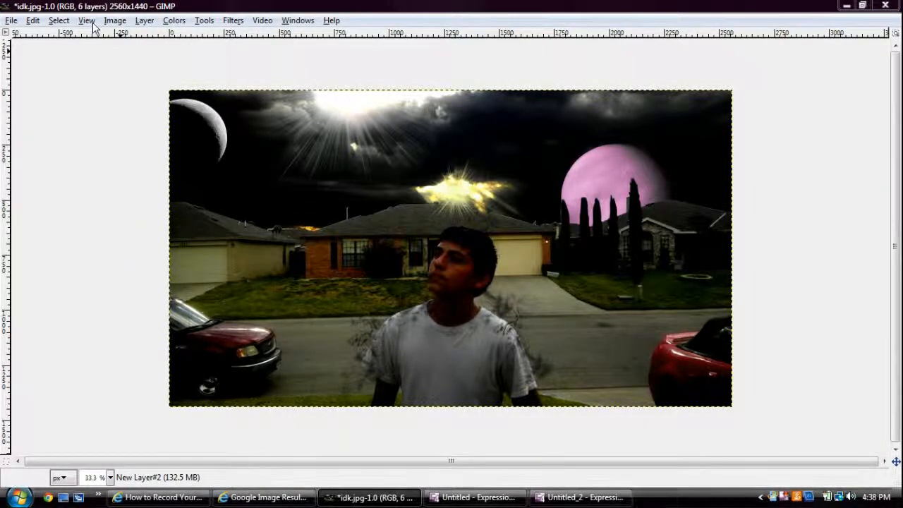
{"action": "left_click", "coordinate": [93, 24]}
{"action": "left_click", "coordinate": [93, 24]}
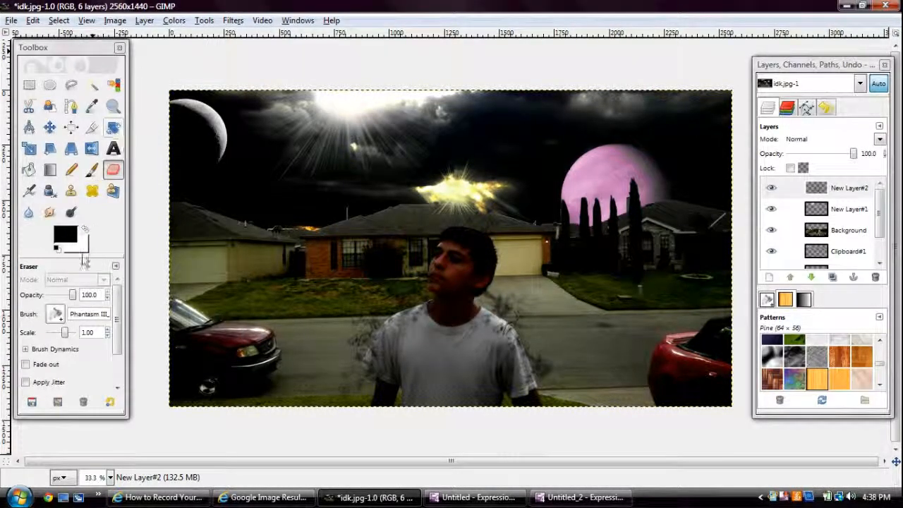
{"action": "left_click", "coordinate": [56, 314]}
{"action": "scroll", "coordinate": [99, 186], "scroll_direction": "down", "scroll_amount": 2}
{"action": "scroll", "coordinate": [98, 186], "scroll_direction": "up", "scroll_amount": 6}
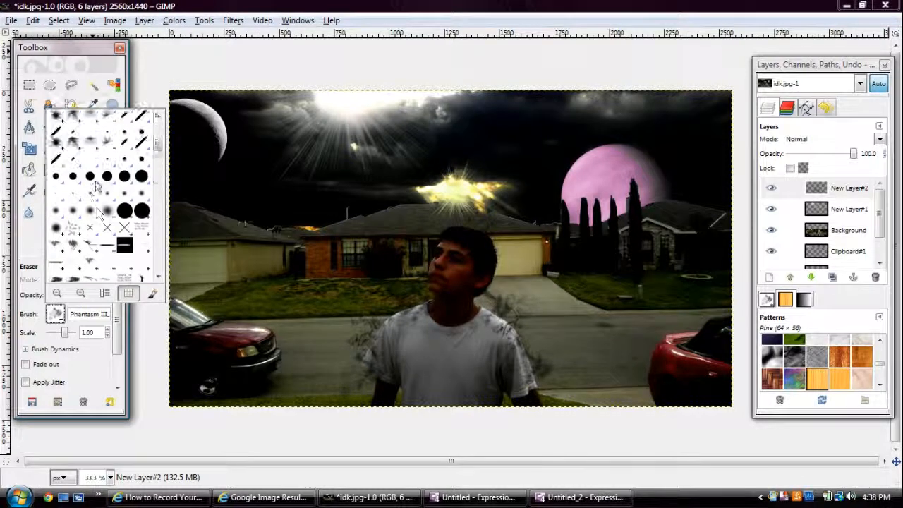
{"action": "left_click", "coordinate": [107, 211]}
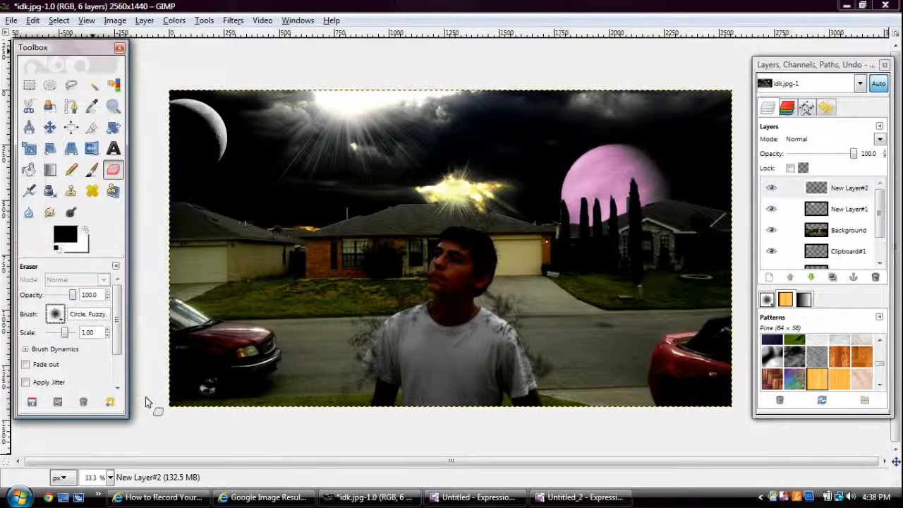
At 200 % zoom, erase the black wisps covering the shirt between the collar and the man's right shoulder.
{"action": "left_click", "coordinate": [110, 477]}
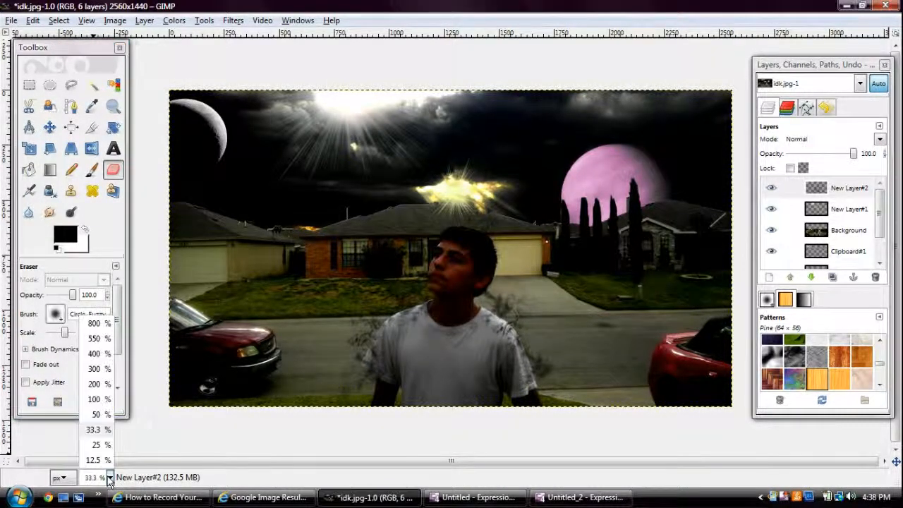
{"action": "left_click", "coordinate": [95, 384]}
{"action": "scroll", "coordinate": [292, 376], "scroll_direction": "down", "scroll_amount": 8}
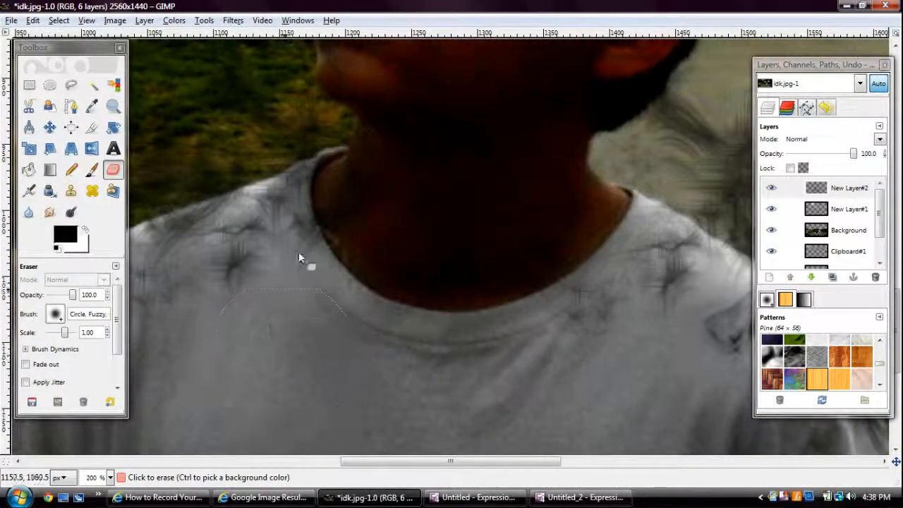
{"action": "mouse_move", "coordinate": [285, 246]}
{"action": "left_mouse_down"}
{"action": "mouse_move", "coordinate": [334, 210]}
{"action": "mouse_move", "coordinate": [297, 245]}
{"action": "mouse_move", "coordinate": [247, 263]}
{"action": "mouse_move", "coordinate": [193, 301]}
{"action": "mouse_move", "coordinate": [236, 238]}
{"action": "mouse_move", "coordinate": [294, 226]}
{"action": "mouse_move", "coordinate": [187, 284]}
{"action": "left_mouse_up"}
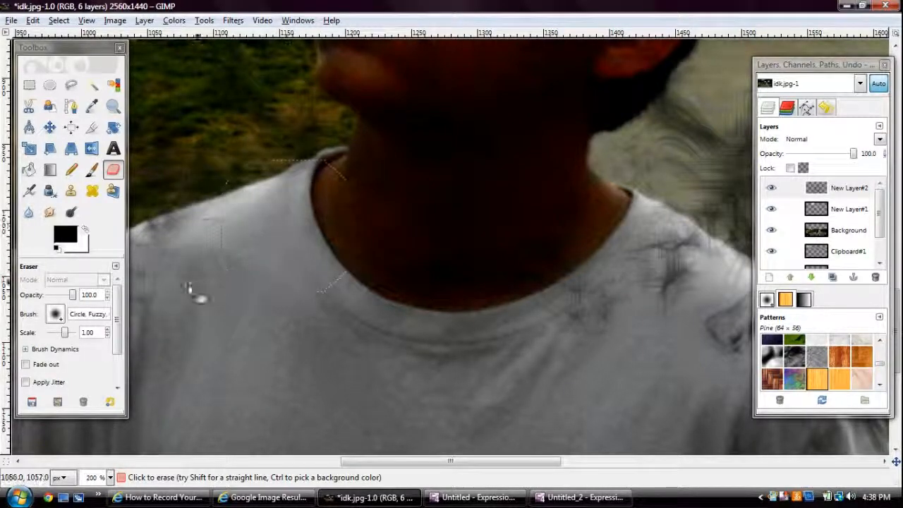
Erase the black wisps from the outer right shoulder and sleeve of the shirt, keeping those over the background.
{"action": "left_click_drag", "start_coordinate": [365, 461], "coordinate": [293, 461]}
{"action": "mouse_move", "coordinate": [441, 278]}
{"action": "left_mouse_down"}
{"action": "mouse_move", "coordinate": [459, 265]}
{"action": "mouse_move", "coordinate": [399, 298]}
{"action": "mouse_move", "coordinate": [314, 425]}
{"action": "mouse_move", "coordinate": [309, 411]}
{"action": "left_mouse_up"}
{"action": "scroll", "coordinate": [309, 412], "scroll_direction": "down", "scroll_amount": 2}
{"action": "mouse_move", "coordinate": [344, 295]}
{"action": "left_mouse_down"}
{"action": "mouse_move", "coordinate": [277, 443]}
{"action": "mouse_move", "coordinate": [330, 318]}
{"action": "left_mouse_up"}
{"action": "left_click_drag", "start_coordinate": [290, 391], "coordinate": [250, 450]}
{"action": "scroll", "coordinate": [292, 323], "scroll_direction": "down", "scroll_amount": 2}
{"action": "mouse_move", "coordinate": [292, 323]}
{"action": "left_mouse_down"}
{"action": "mouse_move", "coordinate": [300, 294]}
{"action": "mouse_move", "coordinate": [309, 379]}
{"action": "mouse_move", "coordinate": [319, 390]}
{"action": "mouse_move", "coordinate": [346, 345]}
{"action": "mouse_move", "coordinate": [352, 408]}
{"action": "mouse_move", "coordinate": [325, 304]}
{"action": "left_mouse_up"}
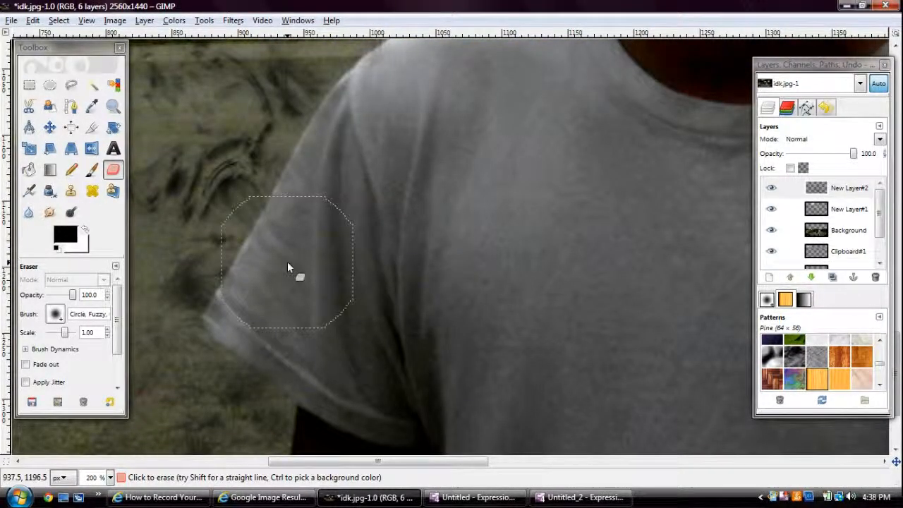
Erase the black wisps covering the man's left shoulder and sleeve of the shirt, keeping those over the background.
{"action": "left_click_drag", "start_coordinate": [428, 463], "coordinate": [614, 460]}
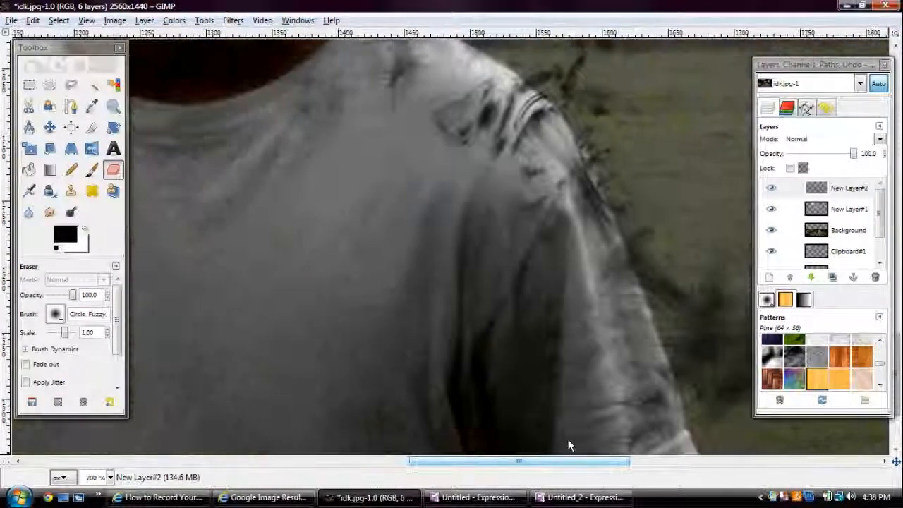
{"action": "mouse_move", "coordinate": [392, 64]}
{"action": "left_mouse_down"}
{"action": "mouse_move", "coordinate": [488, 117]}
{"action": "mouse_move", "coordinate": [532, 184]}
{"action": "mouse_move", "coordinate": [636, 417]}
{"action": "mouse_move", "coordinate": [591, 294]}
{"action": "mouse_move", "coordinate": [503, 138]}
{"action": "left_mouse_up"}
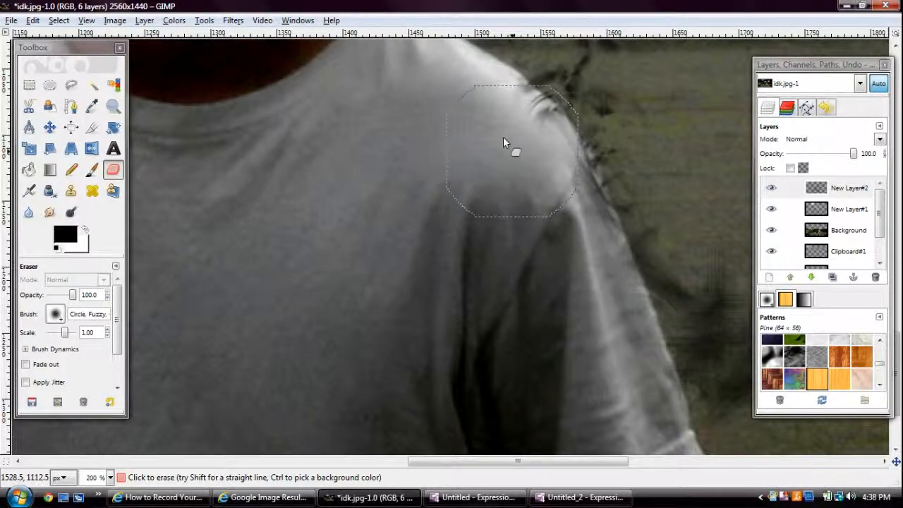
{"action": "scroll", "coordinate": [414, 116], "scroll_direction": "up", "scroll_amount": 5}
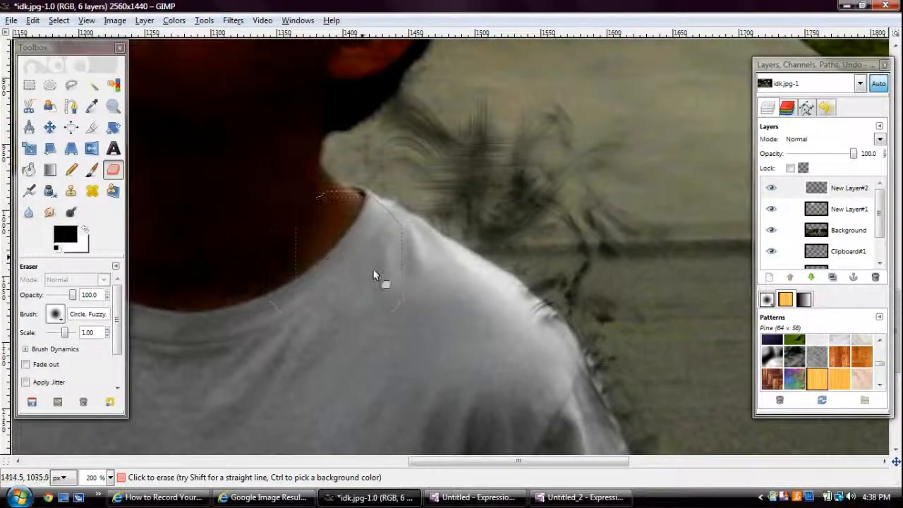
{"action": "mouse_move", "coordinate": [502, 329]}
{"action": "left_mouse_down"}
{"action": "mouse_move", "coordinate": [558, 386]}
{"action": "mouse_move", "coordinate": [590, 453]}
{"action": "left_mouse_up"}
{"action": "scroll", "coordinate": [540, 349], "scroll_direction": "down", "scroll_amount": 7}
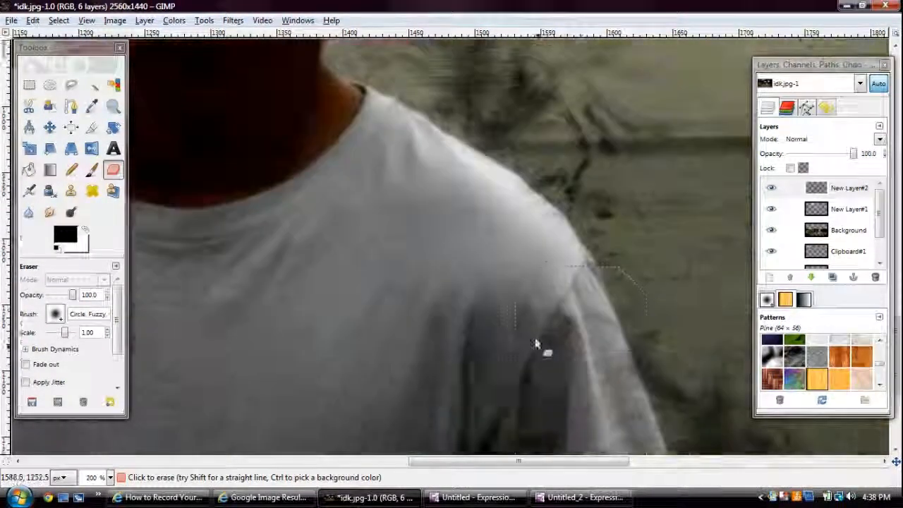
{"action": "scroll", "coordinate": [588, 318], "scroll_direction": "down", "scroll_amount": 2}
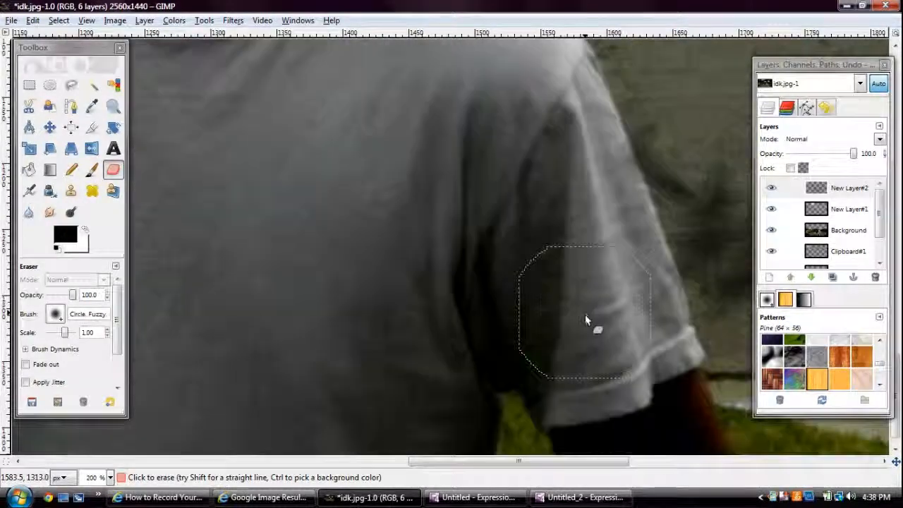
Review the whole composition at 50 % zoom with the toolbox and layer docks hidden.
{"action": "scroll", "coordinate": [519, 332], "scroll_direction": "up", "scroll_amount": 8}
{"action": "scroll", "coordinate": [459, 300], "scroll_direction": "up", "scroll_amount": 7}
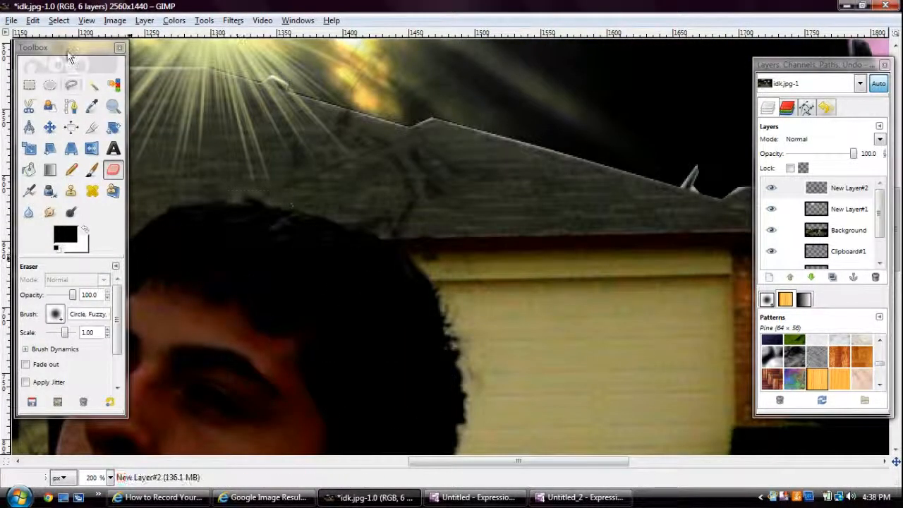
{"action": "left_click", "coordinate": [111, 478]}
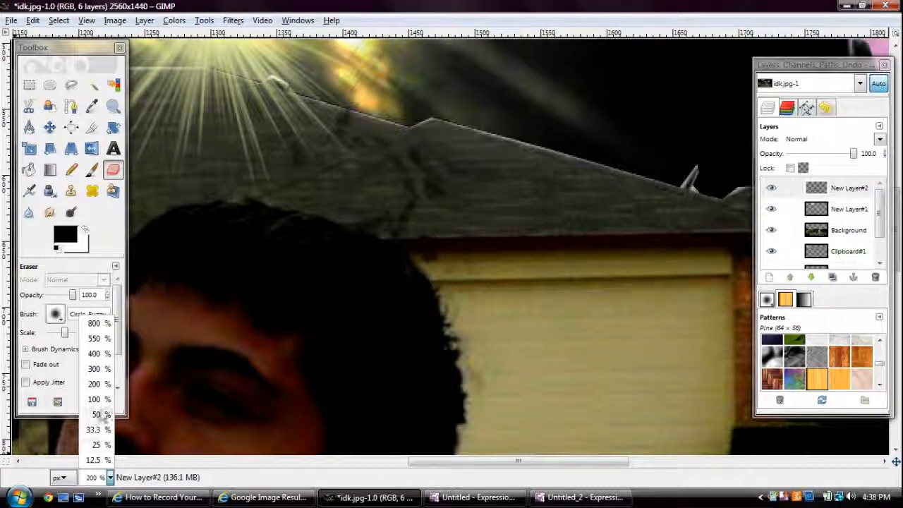
{"action": "left_click", "coordinate": [99, 418]}
{"action": "scroll", "coordinate": [163, 342], "scroll_direction": "down", "scroll_amount": 2}
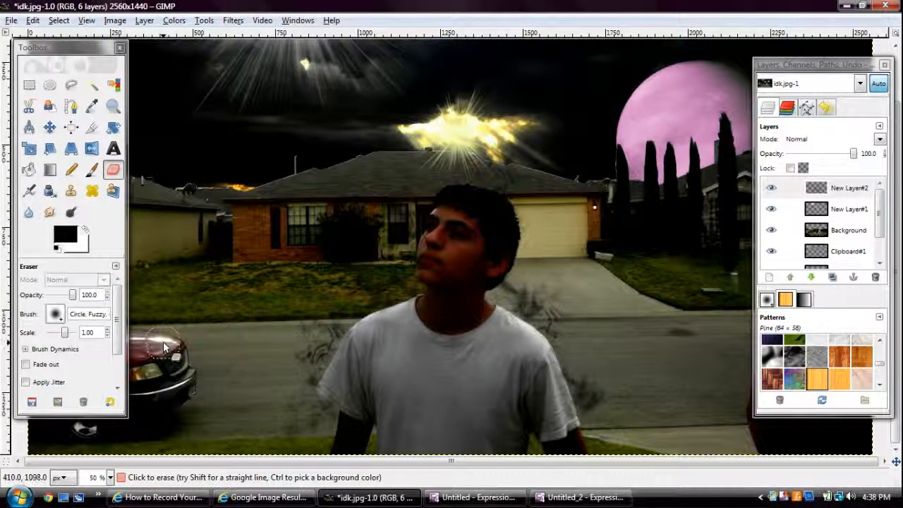
{"action": "scroll", "coordinate": [163, 341], "scroll_direction": "up", "scroll_amount": 2}
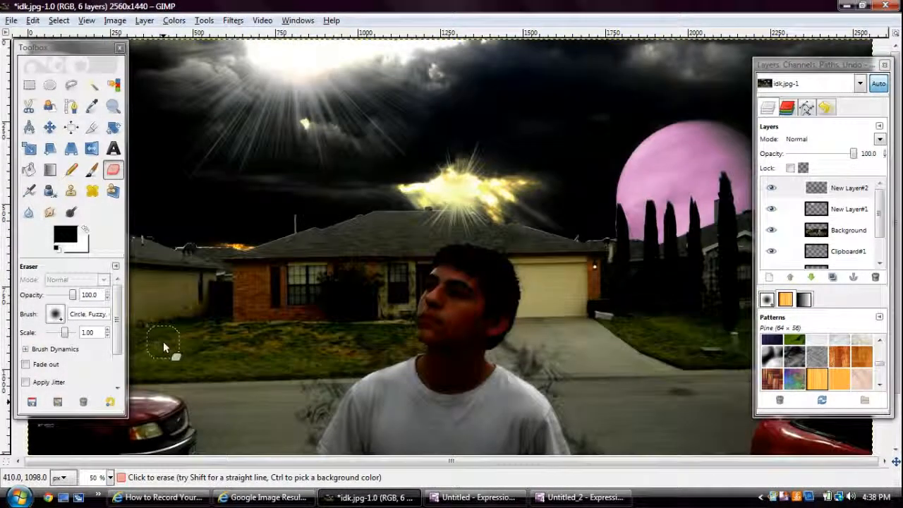
{"action": "key", "text": "Tab"}
Save the image as a new file named sky.png in the Pictures folder.
{"action": "left_click", "coordinate": [10, 22]}
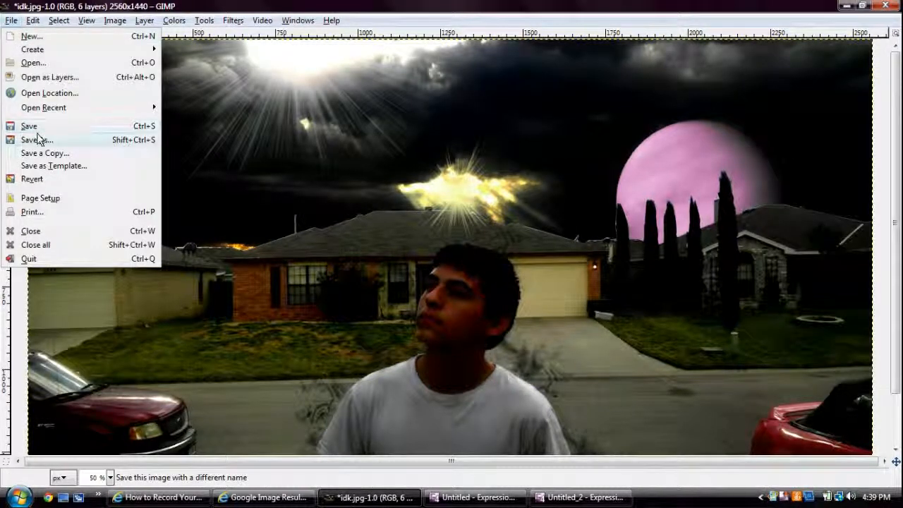
{"action": "left_click", "coordinate": [38, 140]}
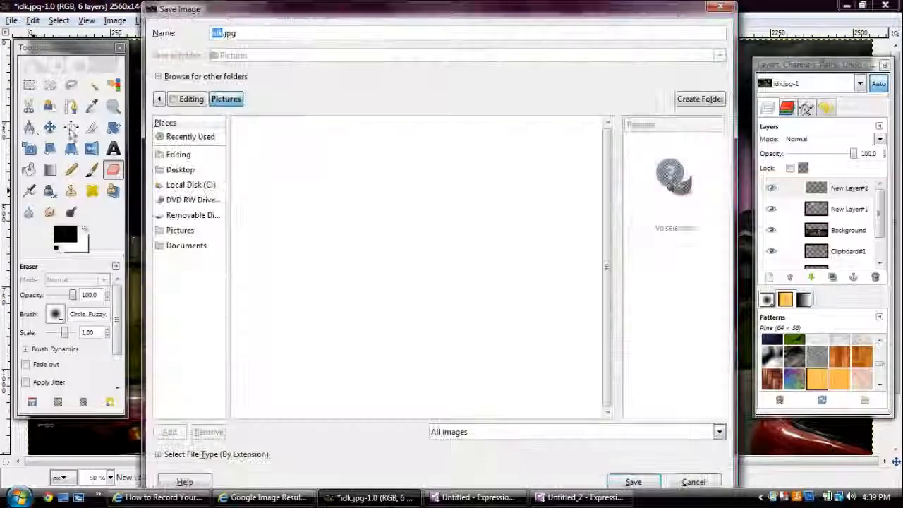
{"action": "type", "text": "sky"}
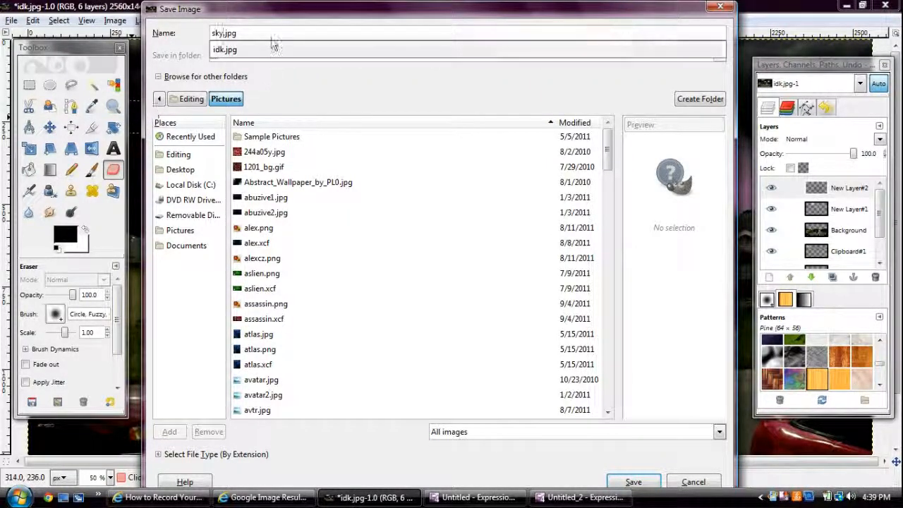
{"action": "left_click", "coordinate": [224, 32]}
{"action": "double_click", "coordinate": [254, 31]}
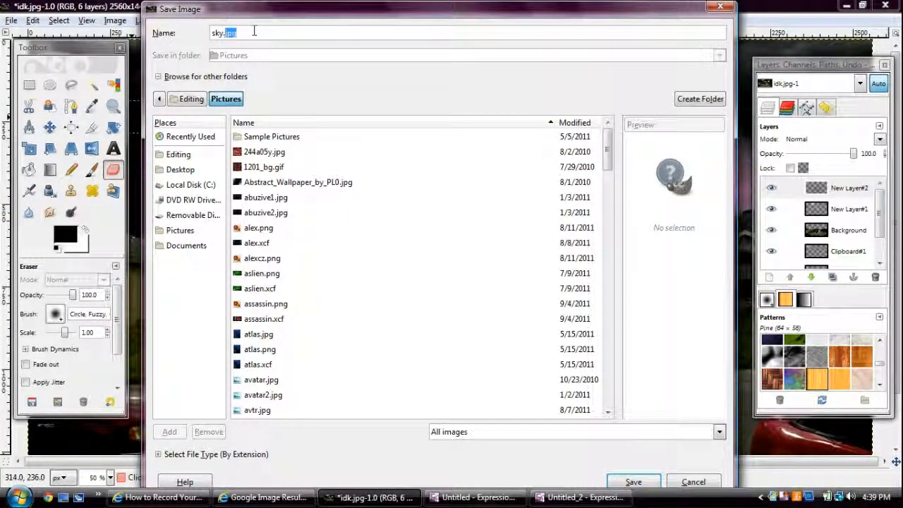
{"action": "type", "text": "png"}
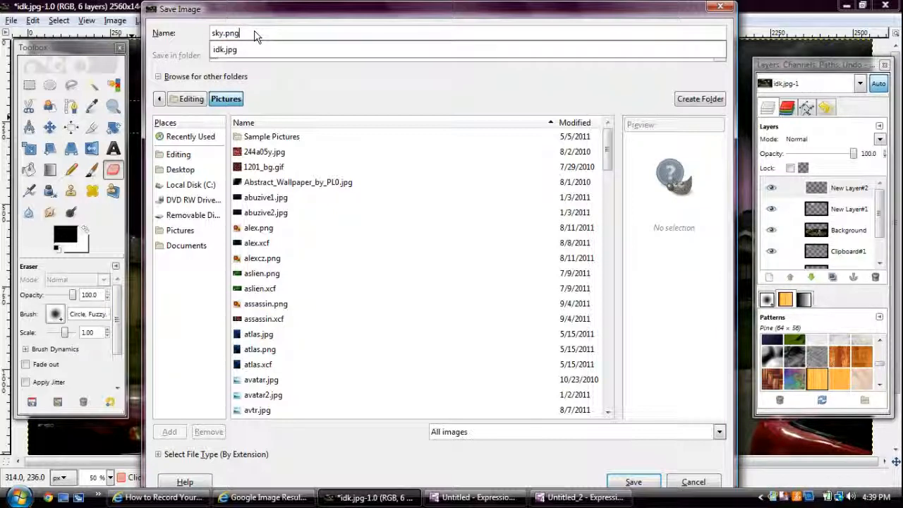
{"action": "left_click", "coordinate": [621, 487]}
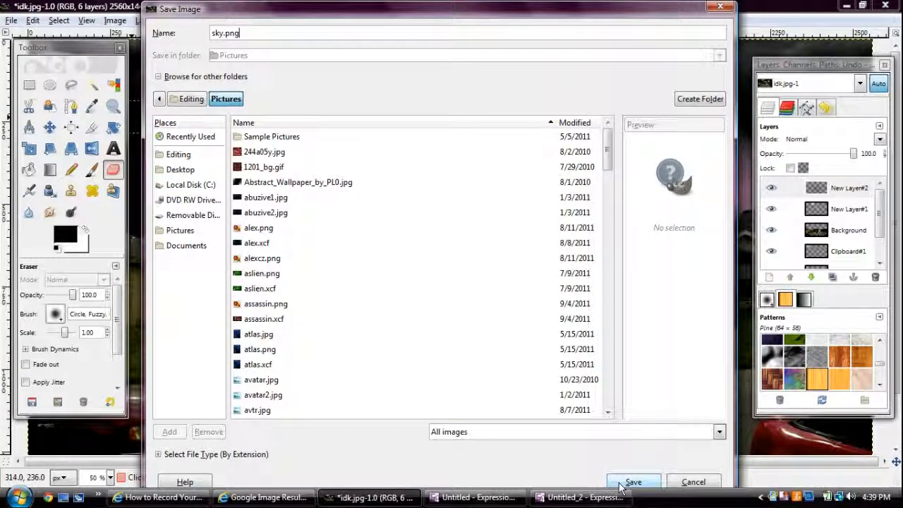
{"action": "left_click", "coordinate": [621, 486]}
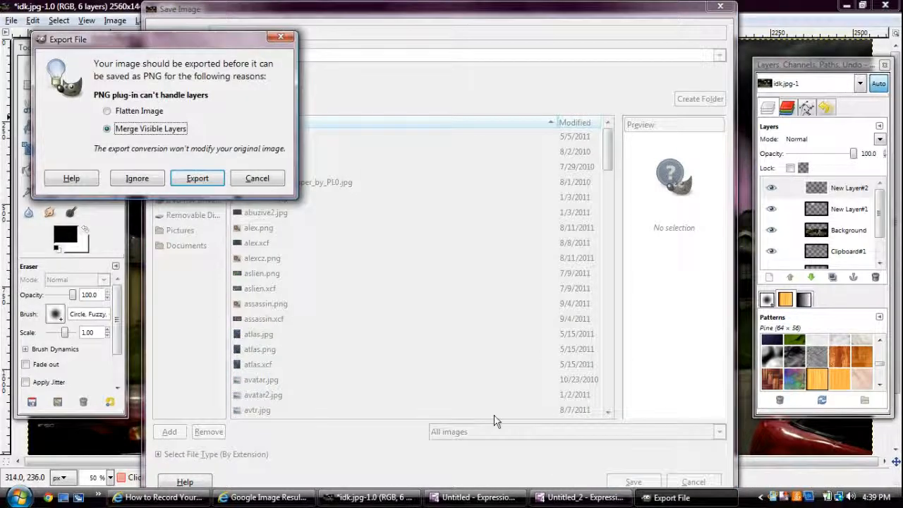
Export the PNG with visible layers merged, also enabling Interlacing (Adam7), Save gamma and Save layer offset.
{"action": "left_click", "coordinate": [188, 181]}
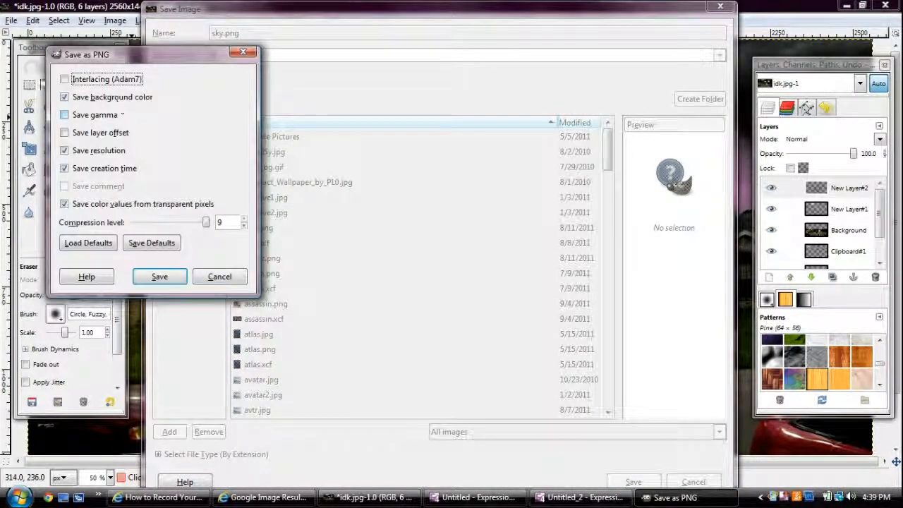
{"action": "left_click", "coordinate": [64, 79]}
{"action": "left_click", "coordinate": [64, 115]}
{"action": "left_click", "coordinate": [64, 132]}
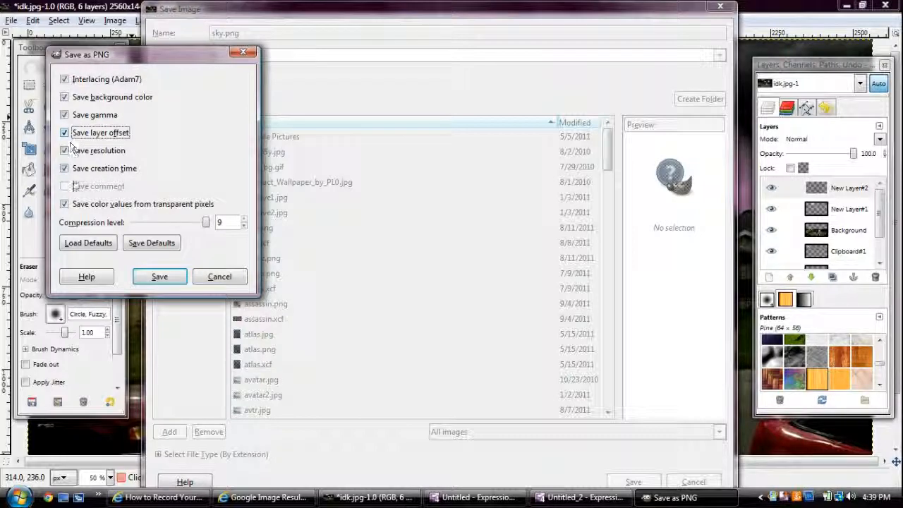
{"action": "left_click", "coordinate": [168, 283]}
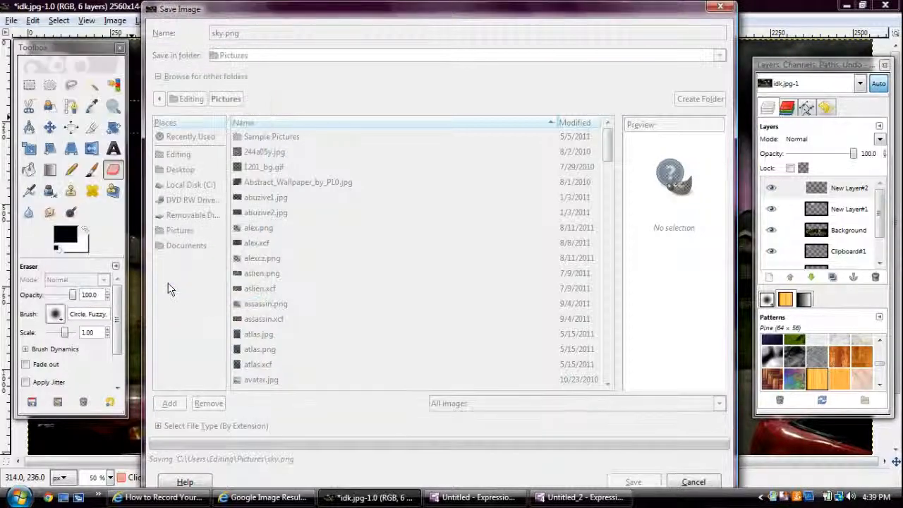